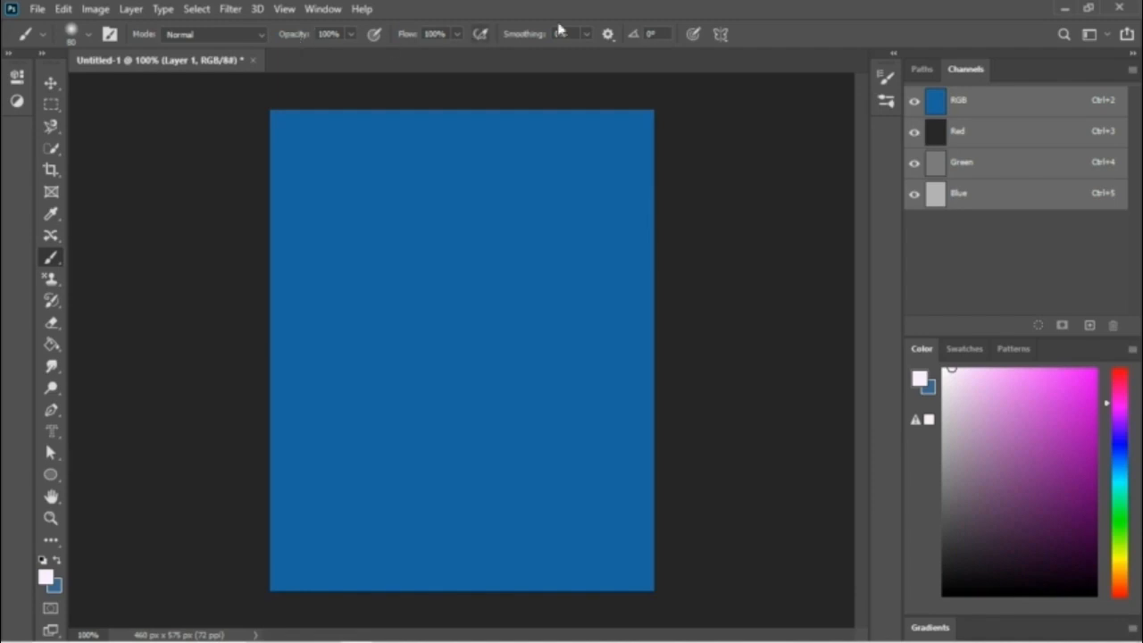
Try a curved stroke with the soft round brush in Normal mode on the blue canvas, and undo it
click(260, 34)
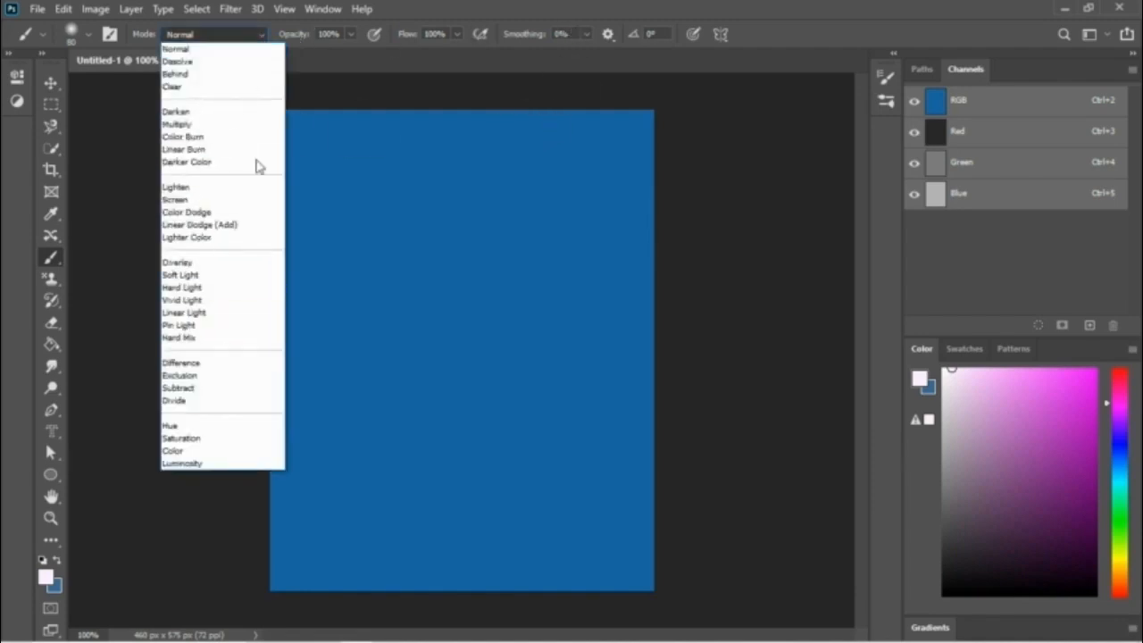
click(263, 46)
drag(365, 197, 409, 331)
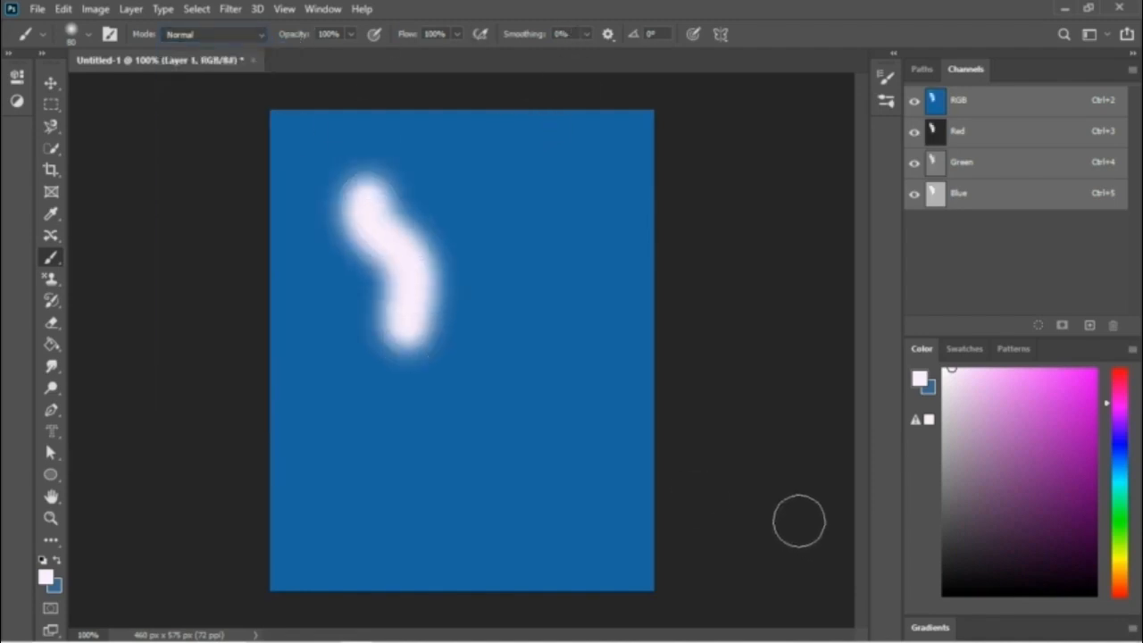
key(ctrl+z)
Switch to the Hard Round brush, reduce its size to 56 px, and paint a curved stroke in the canvas's upper half
click(87, 34)
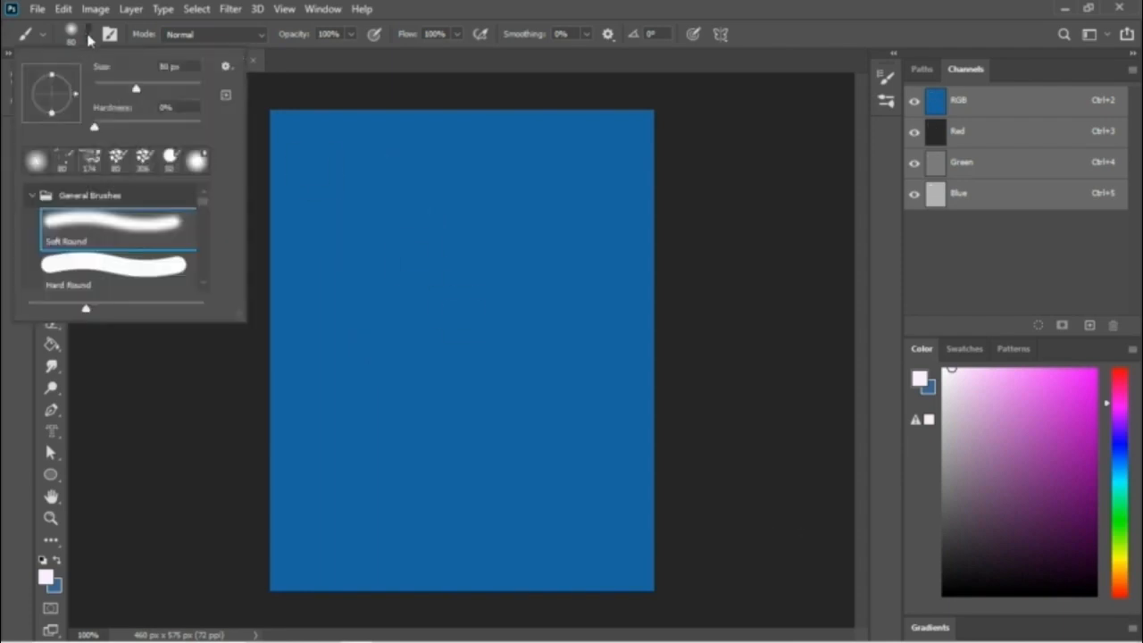
click(98, 278)
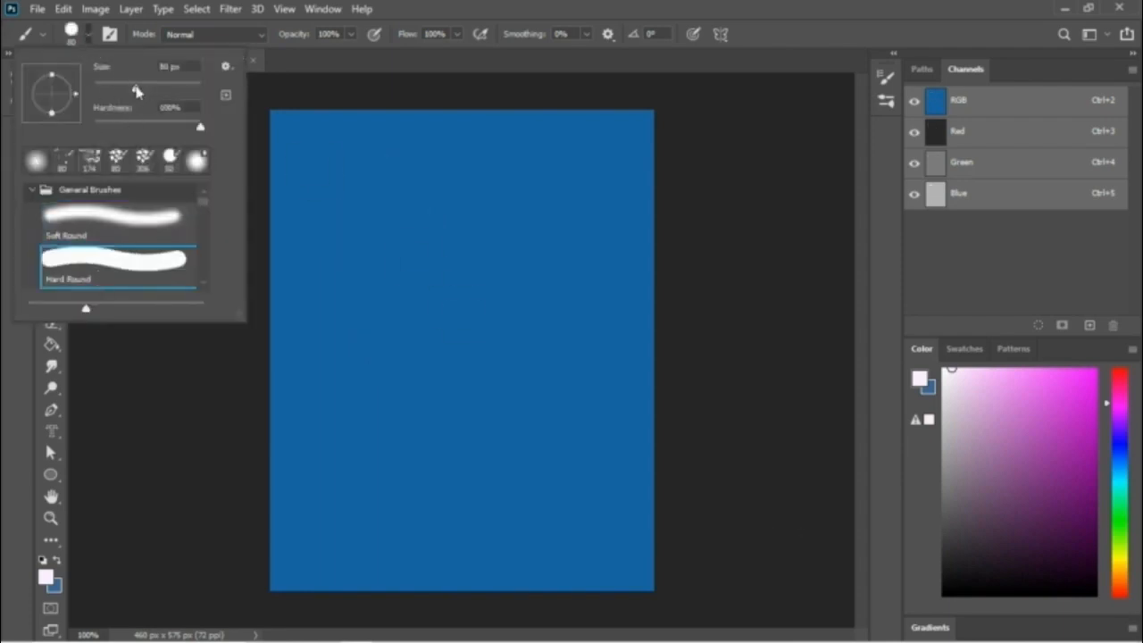
drag(136, 92, 128, 91)
mouse_move(406, 152)
mouse_down()
mouse_move(447, 197)
mouse_move(442, 309)
mouse_up()
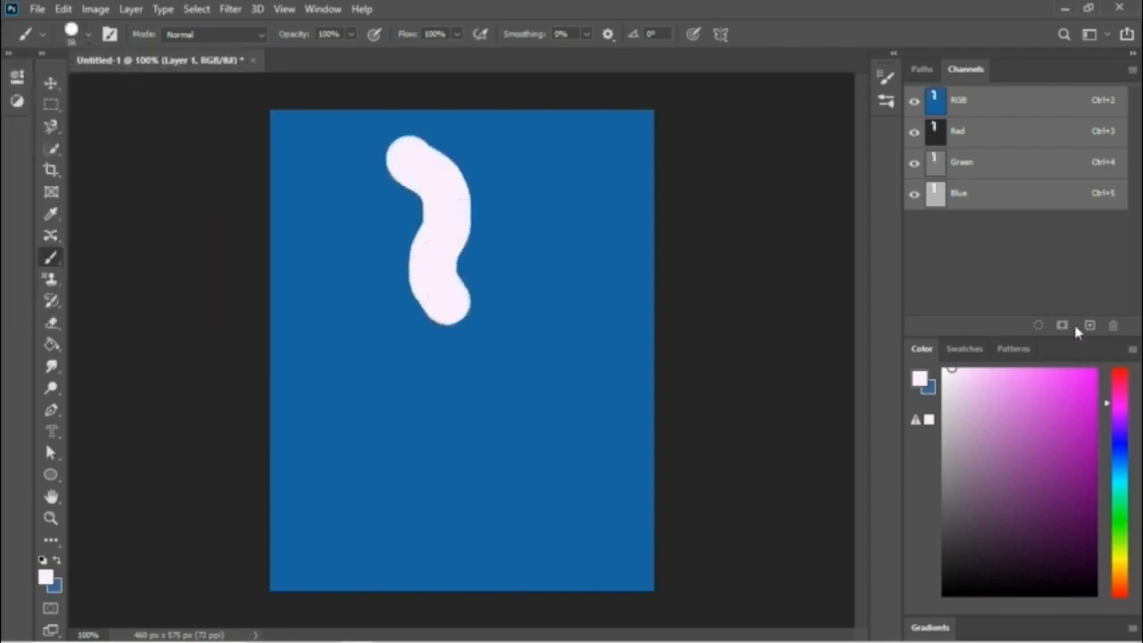
Lower the brush hardness and paint a second, softer-edged curved stroke beside the hard one
click(89, 34)
drag(198, 131, 118, 131)
drag(474, 134, 528, 299)
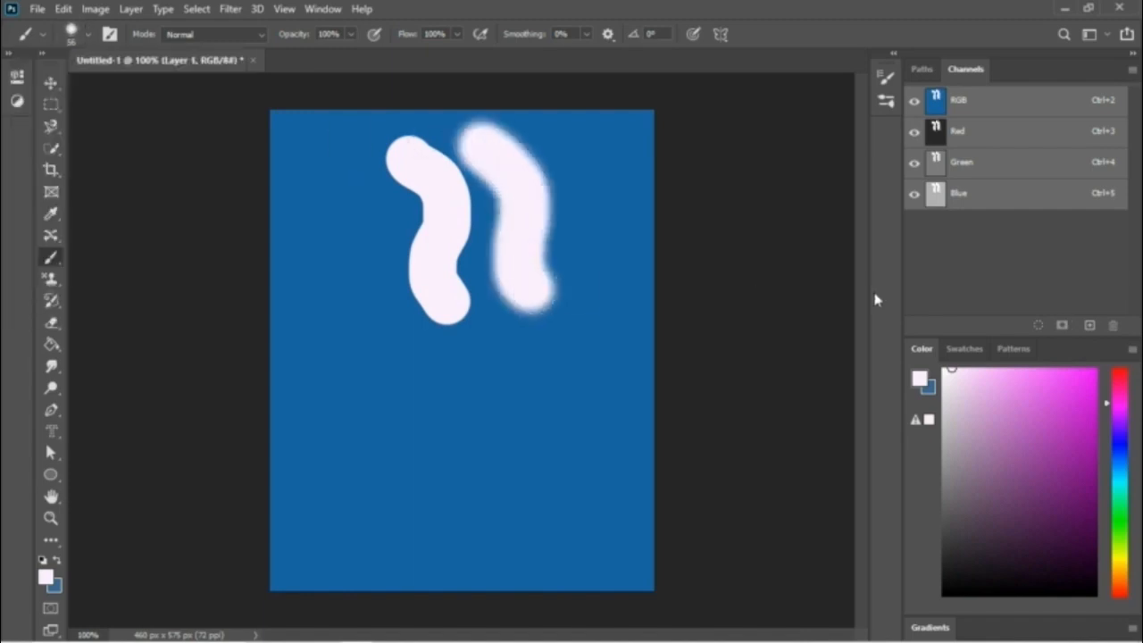
Undo both comparison strokes and set the brush hardness back to 100%
key(ctrl+z)
key(ctrl+z)
click(92, 35)
drag(119, 130, 239, 138)
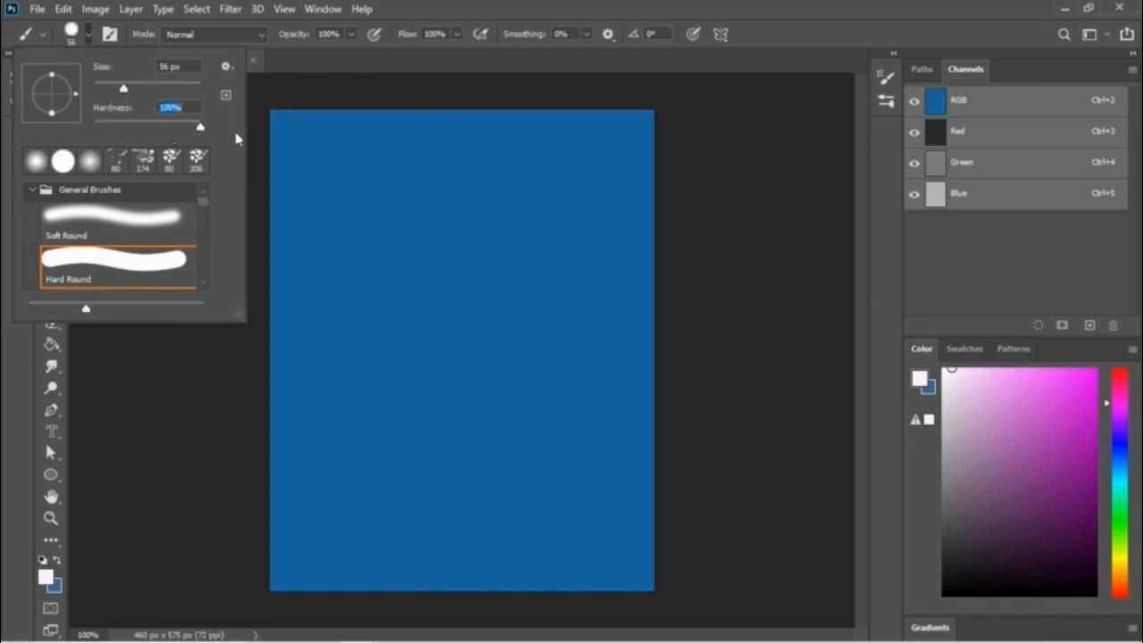
Try the KYLE Ultimate Inking Thick 'n Thin wet media brush with a short curved stroke, and undo it
drag(204, 204, 205, 235)
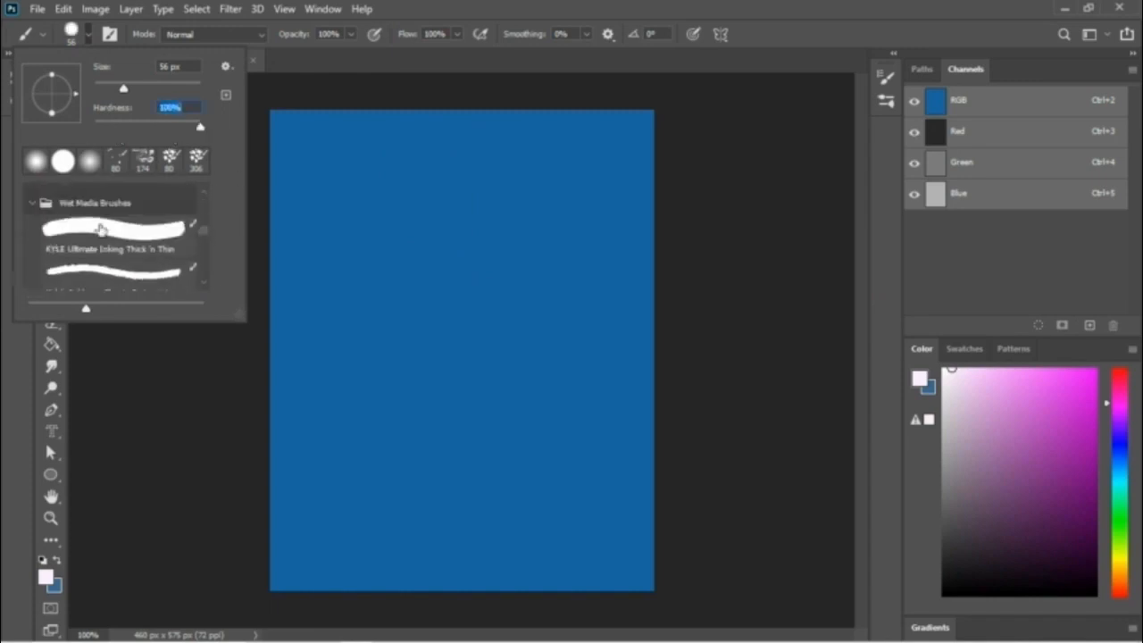
double_click(101, 229)
drag(319, 176, 352, 327)
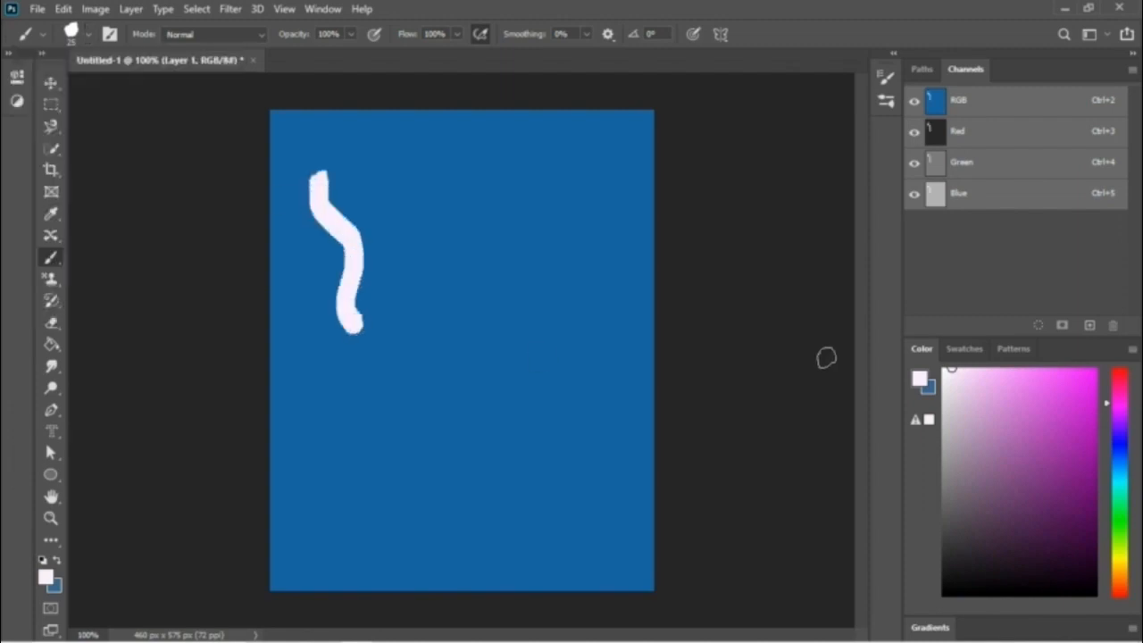
key(ctrl+z)
Try the Kyle's Inkbox - Classic Cartoonist brush with a short curved stroke, and undo it
click(88, 36)
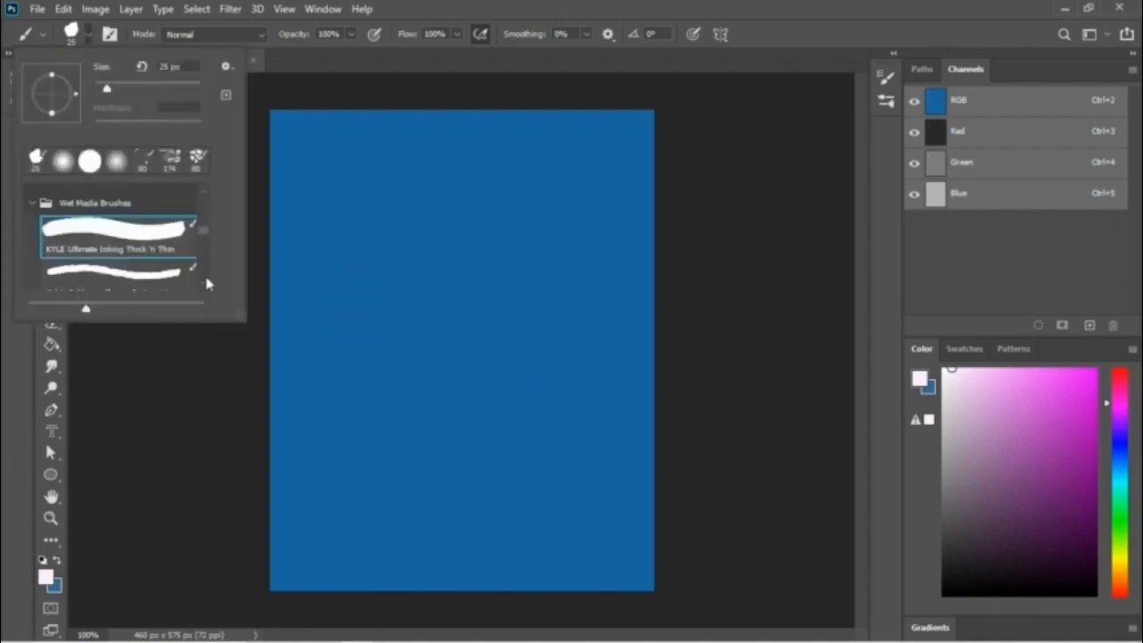
double_click(143, 272)
mouse_move(349, 168)
mouse_down()
mouse_move(370, 215)
mouse_move(375, 284)
mouse_up()
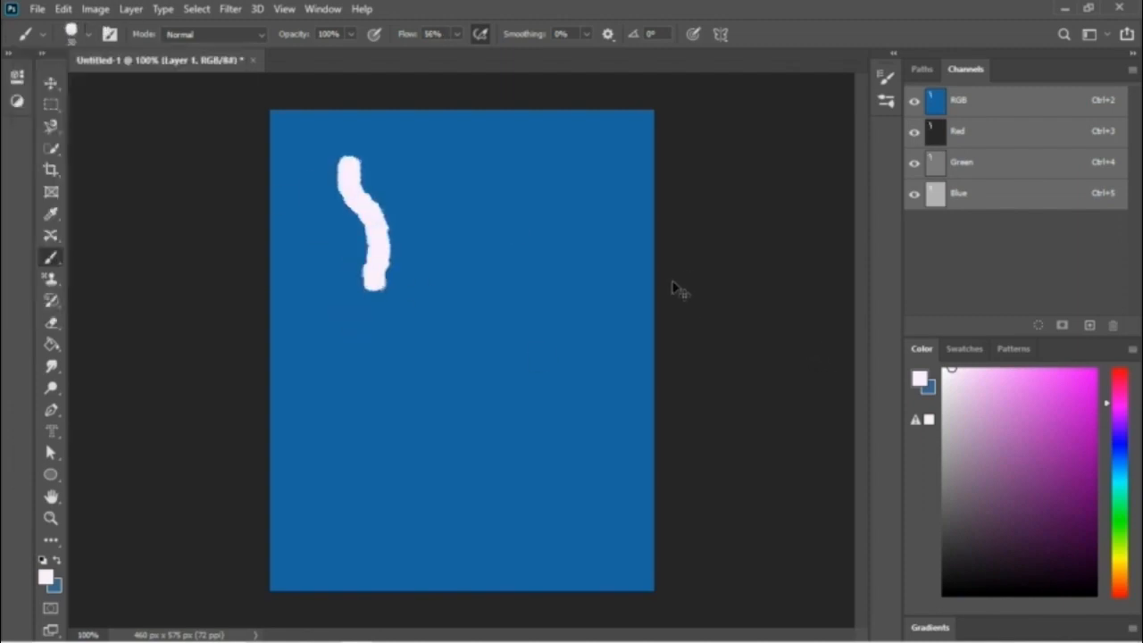
key(ctrl+z)
Try smudging diagonally across the canvas with the Kyle's Impressionist Blender 1 preset, and undo it
click(87, 36)
scroll(206, 246, down, 3)
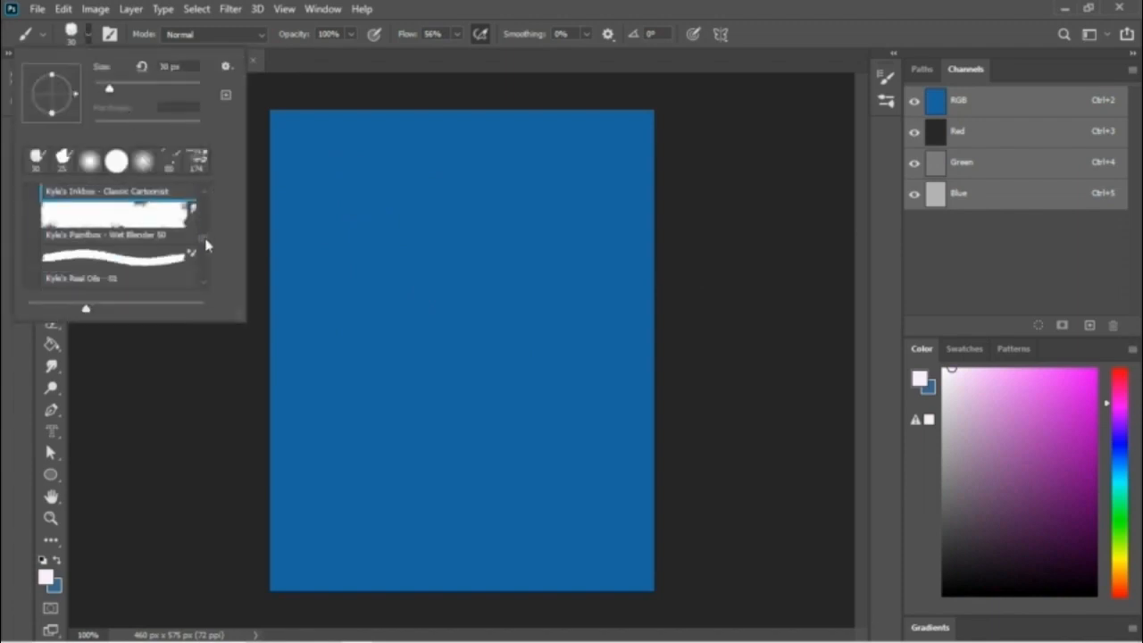
scroll(206, 245, down, 3)
click(147, 210)
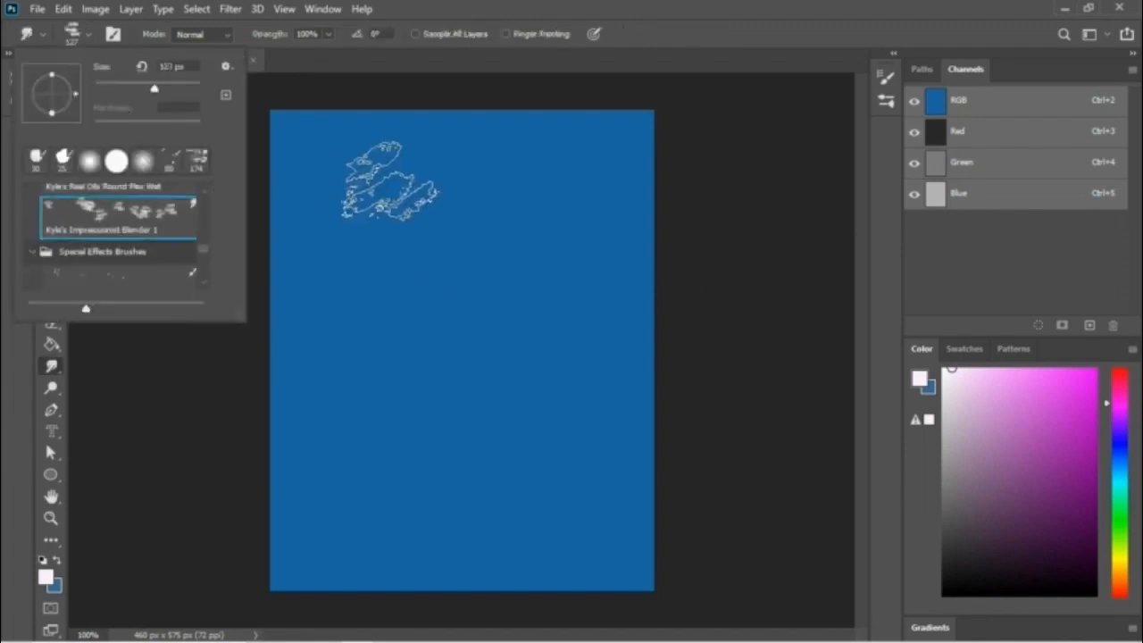
mouse_move(390, 181)
mouse_down()
mouse_move(460, 347)
mouse_move(509, 382)
mouse_up()
key(ctrl+z)
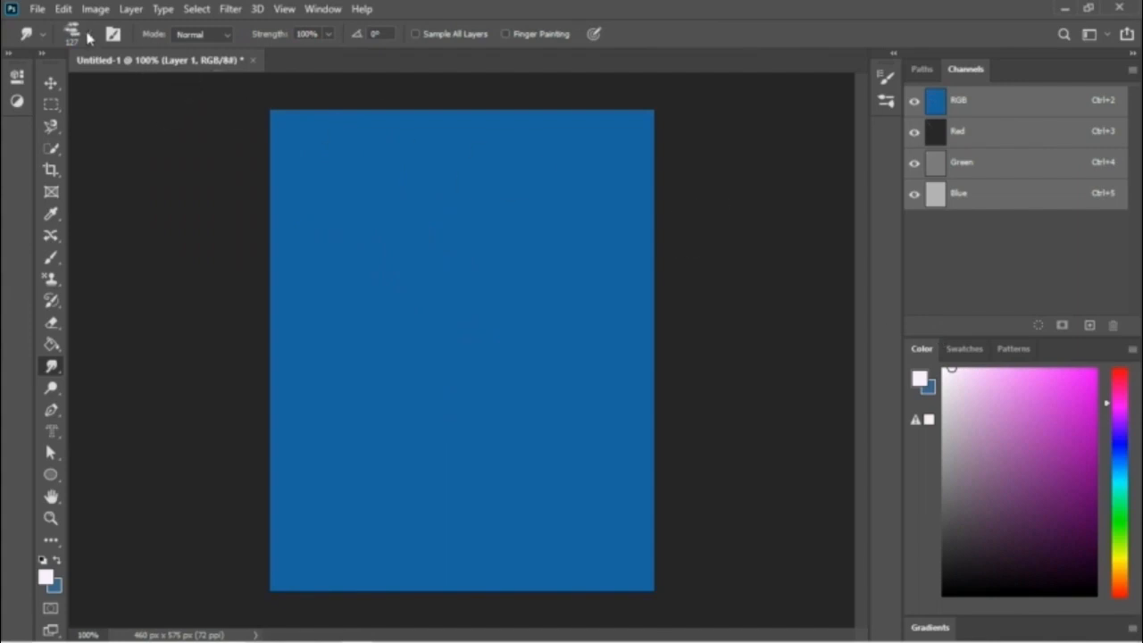
Try the Supreme spatter preset from the Special Effects Brushes by spattering white paint across the canvas, and undo it
click(88, 36)
scroll(204, 259, down, 1)
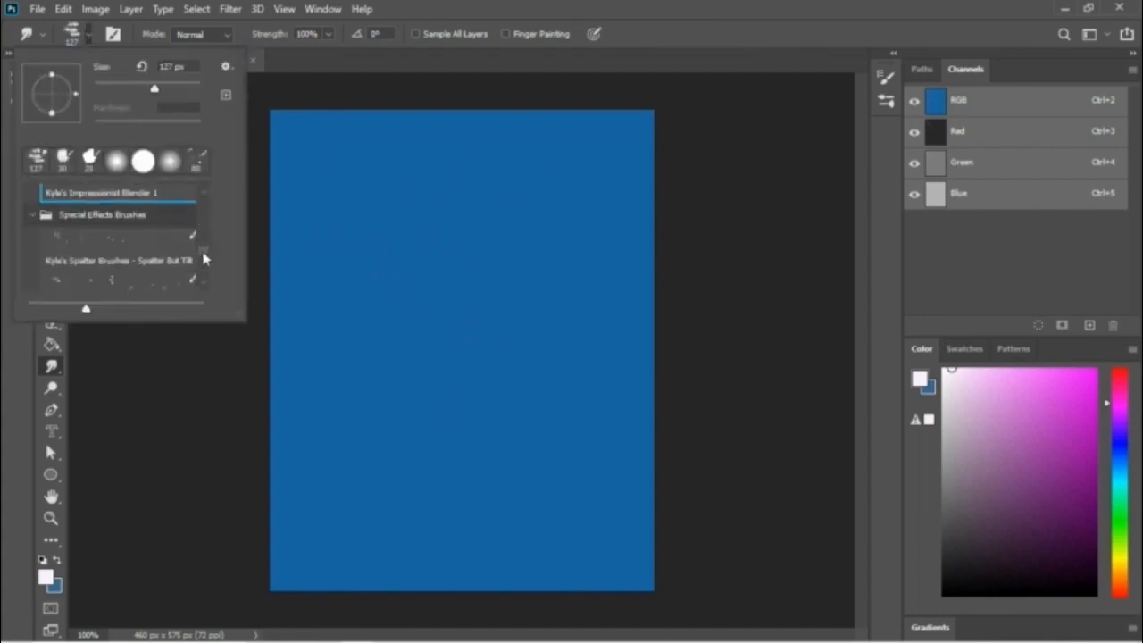
click(158, 282)
drag(389, 213, 457, 418)
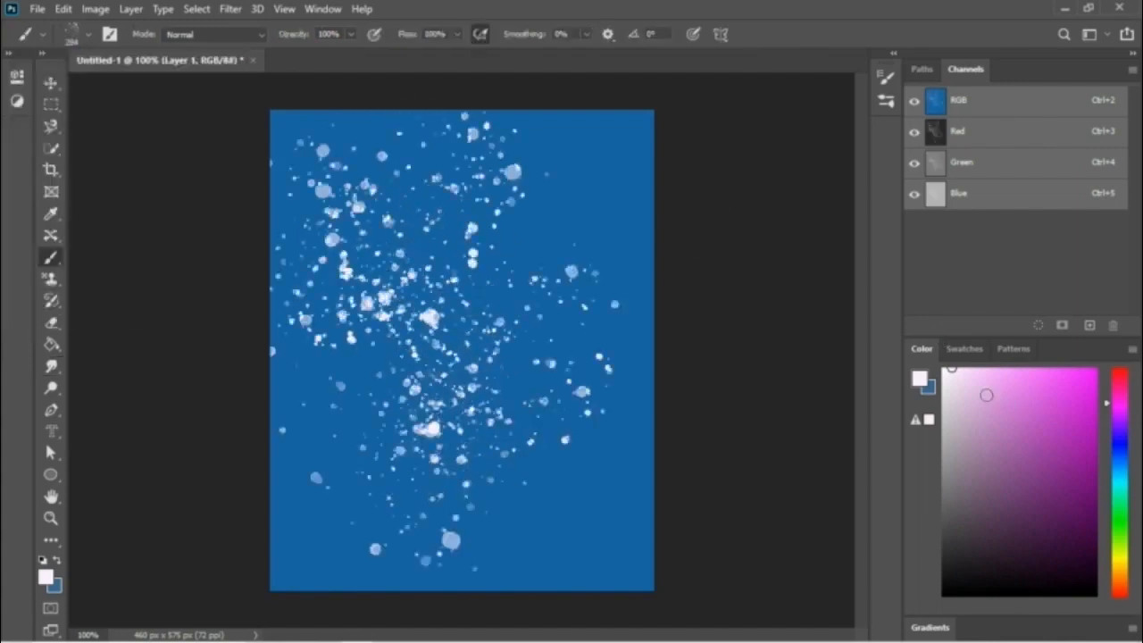
key(ctrl+z)
Try the Kyle's Concept Brushes - Foliage Mix 2 preset by painting a cluster of leaves on the canvas, and undo it
click(72, 36)
scroll(205, 258, up, 3)
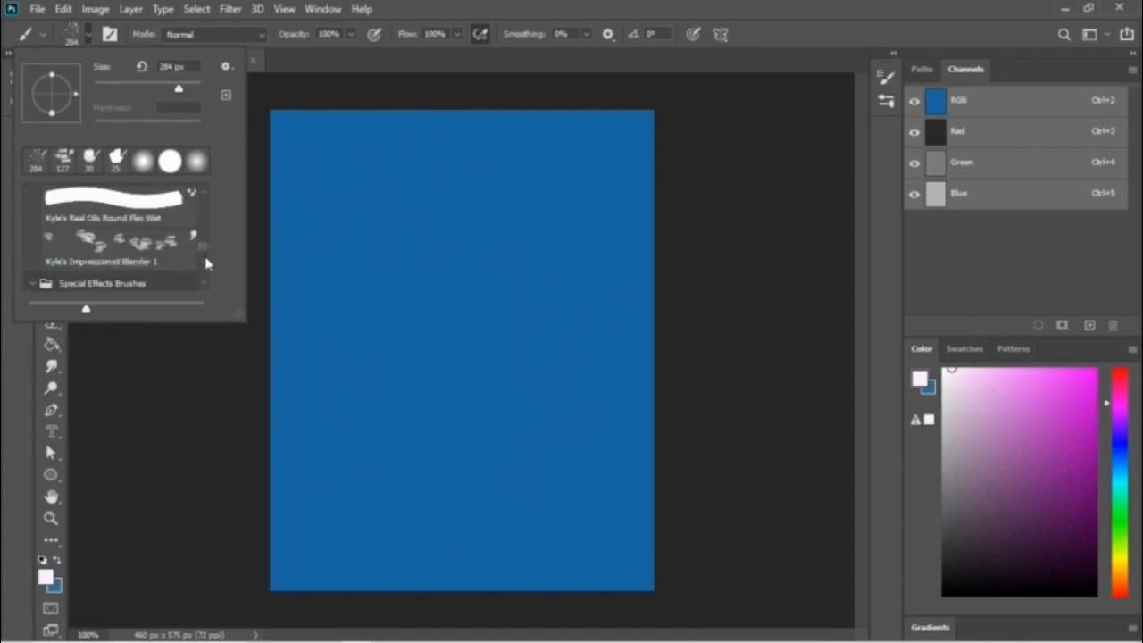
scroll(206, 284, down, 3)
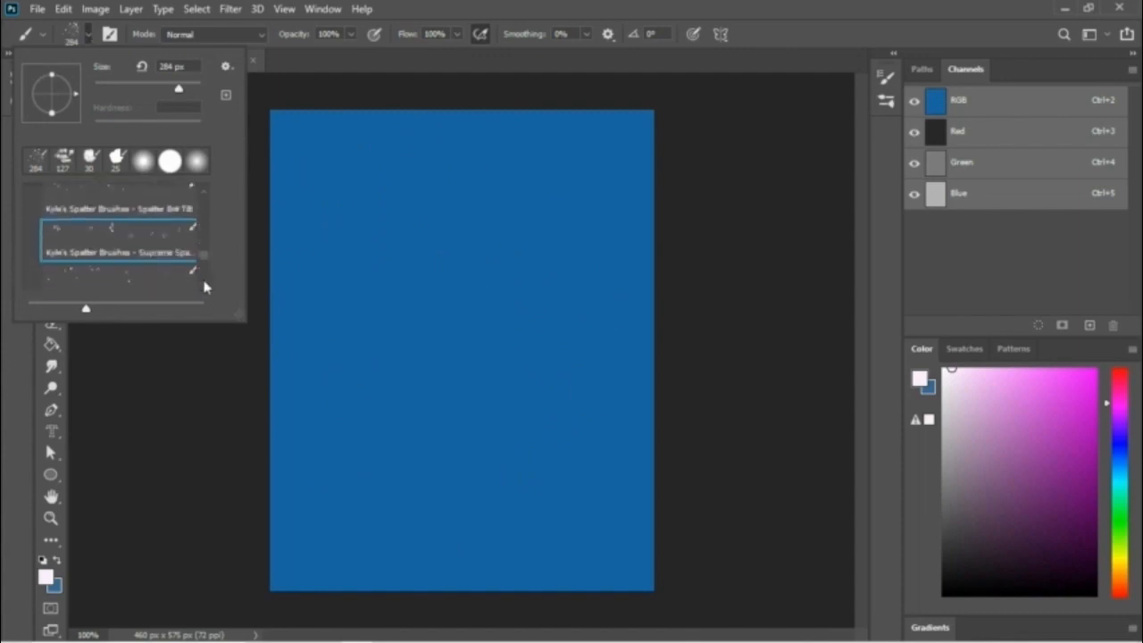
scroll(204, 288, down, 3)
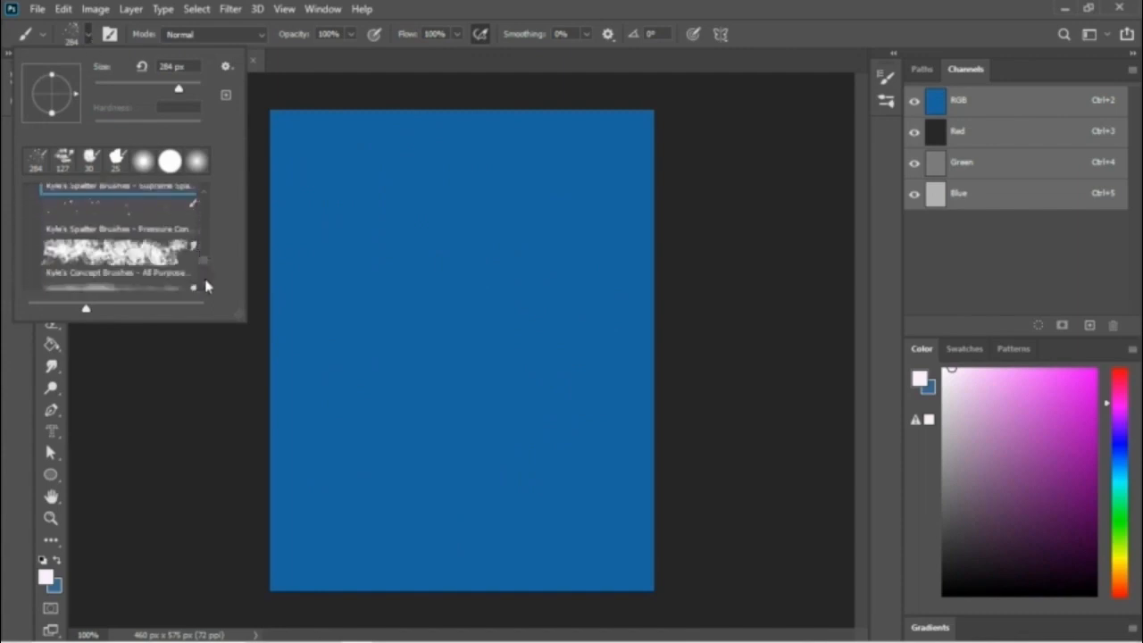
click(181, 271)
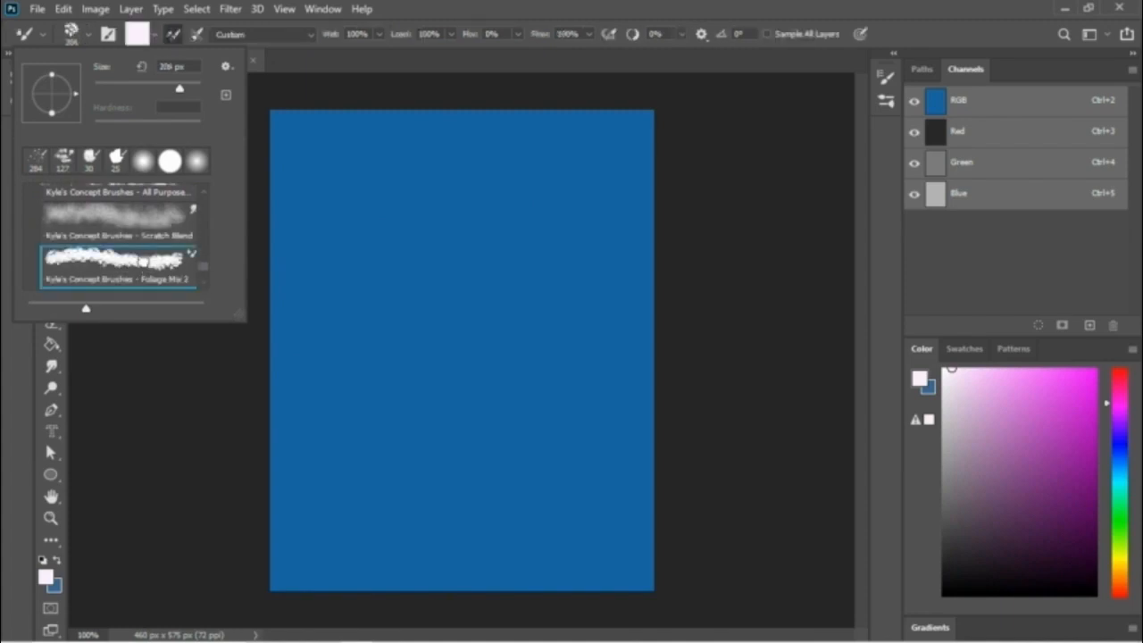
drag(393, 236, 433, 438)
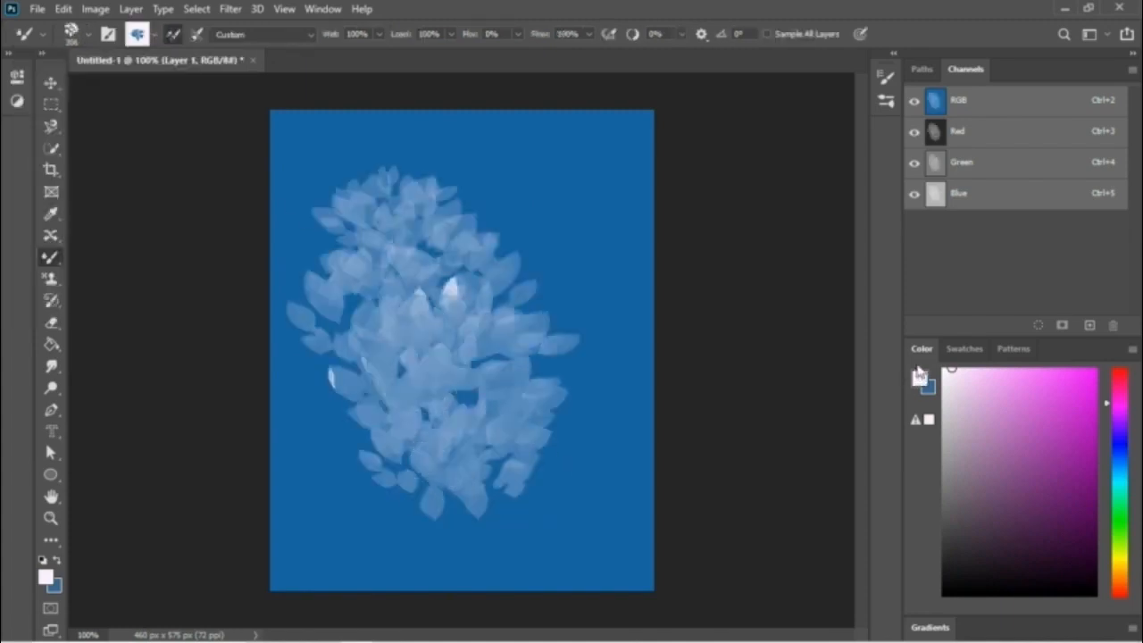
key(ctrl+z)
key(ctrl+z)
Select the 284 px spatter brush from the special effects presets
click(86, 34)
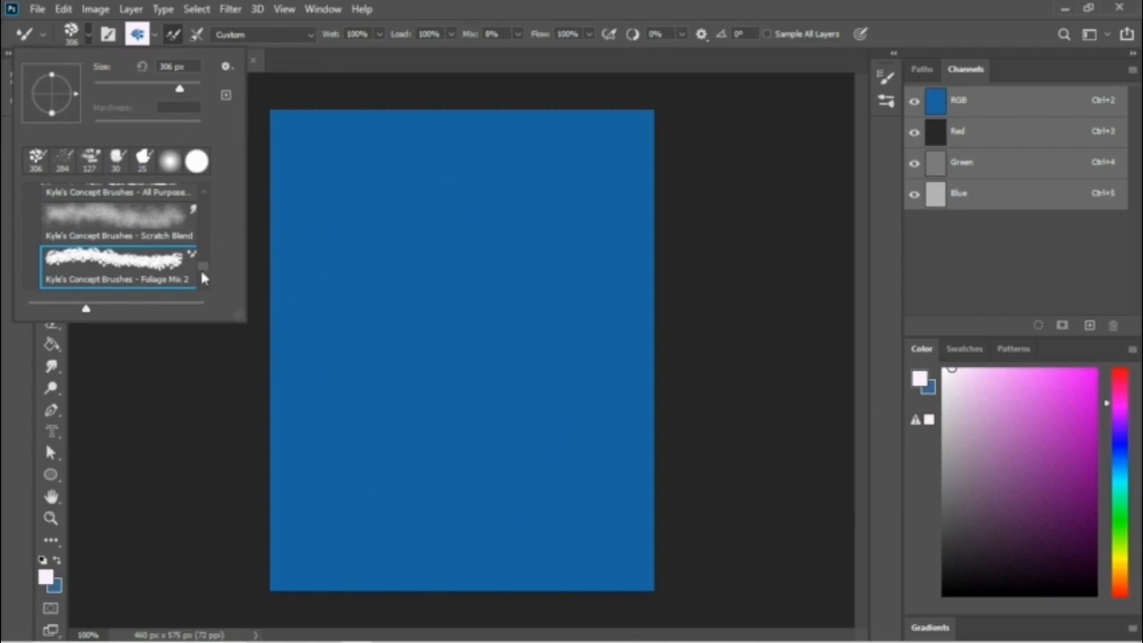
scroll(204, 278, down, 3)
click(116, 267)
Try a white spatter stroke at reduced brush opacity, restore the opacity to 100%, and undo the stroke
click(356, 37)
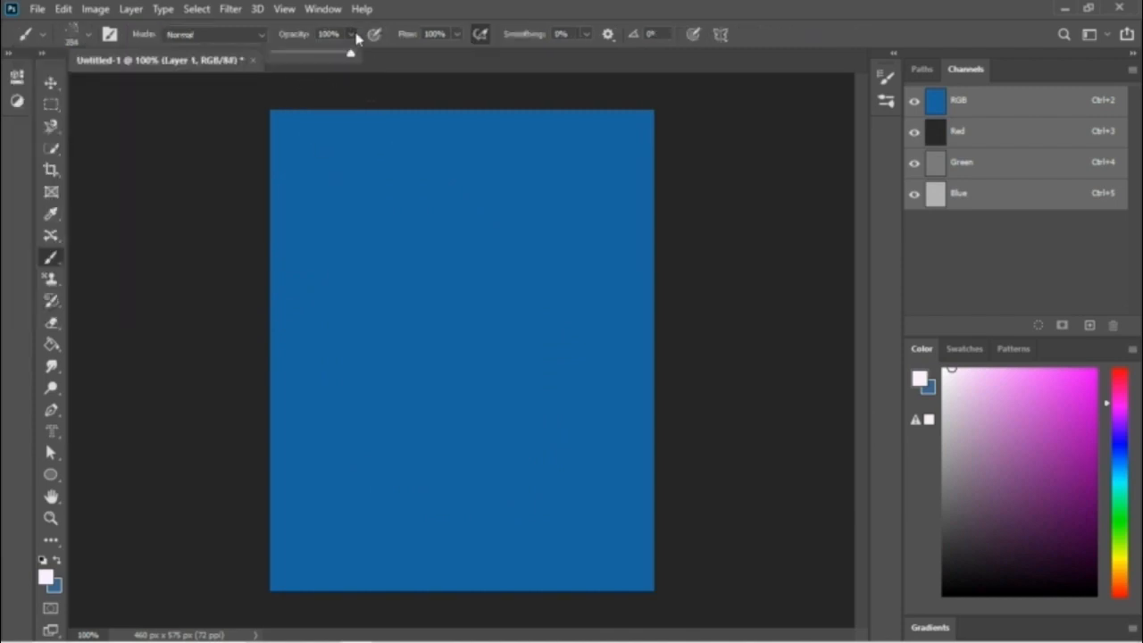
mouse_move(352, 188)
mouse_down()
mouse_move(393, 241)
mouse_move(429, 375)
mouse_up()
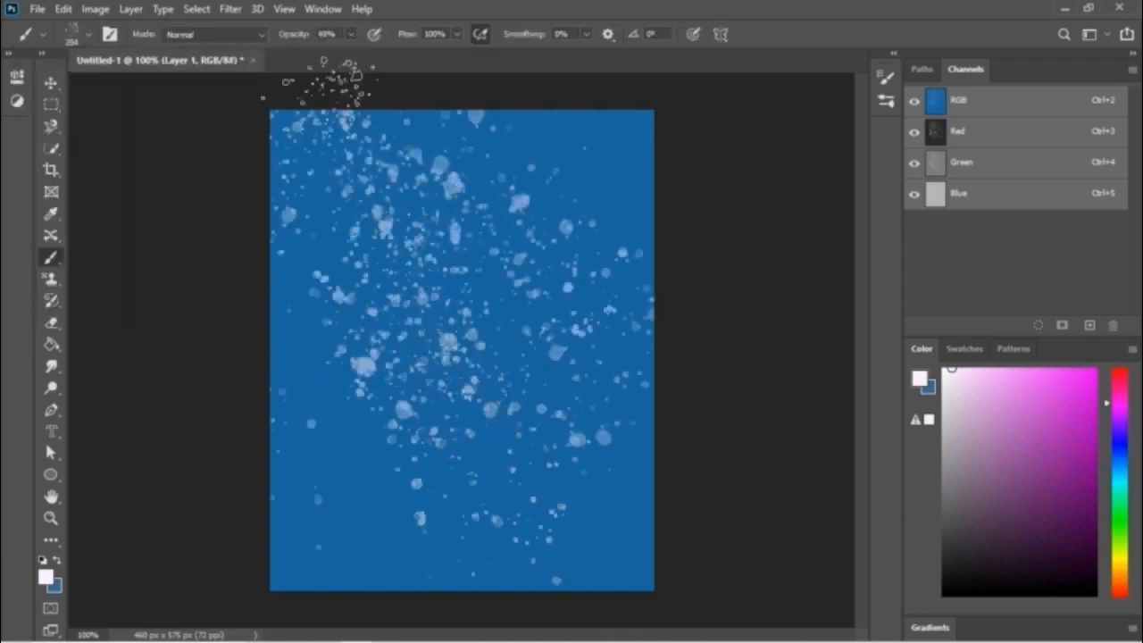
click(351, 34)
drag(351, 54, 338, 59)
key(ctrl+z)
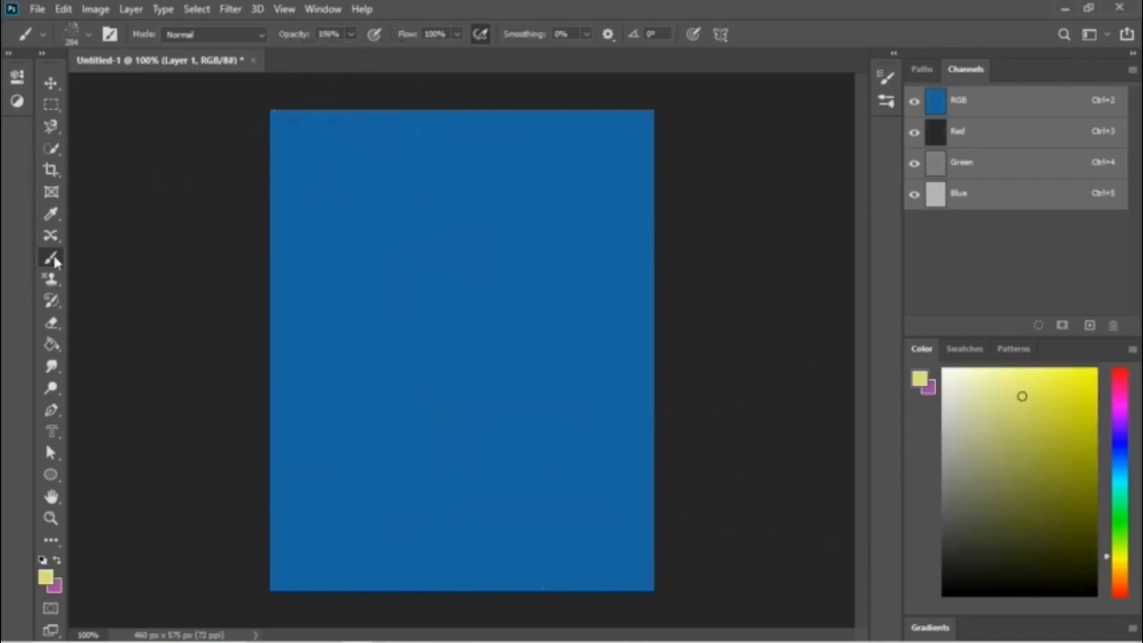
Choose the Brush Tool in Normal mode, try a yellow spatter stroke across the canvas, and undo it
right_click(53, 259)
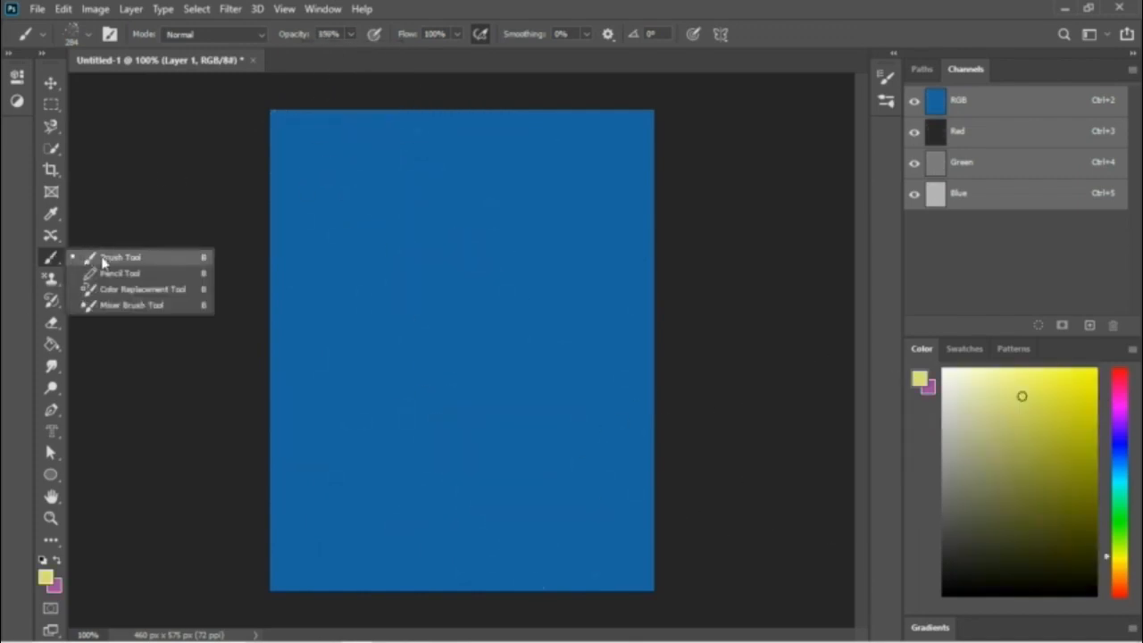
click(102, 259)
click(257, 39)
click(143, 45)
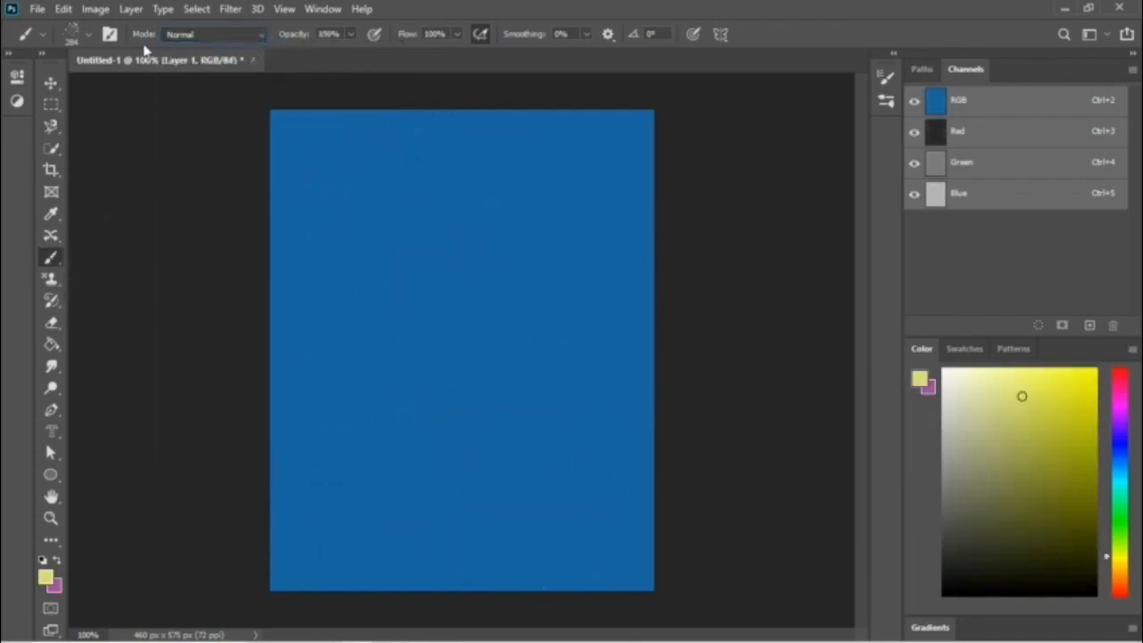
click(90, 34)
click(179, 361)
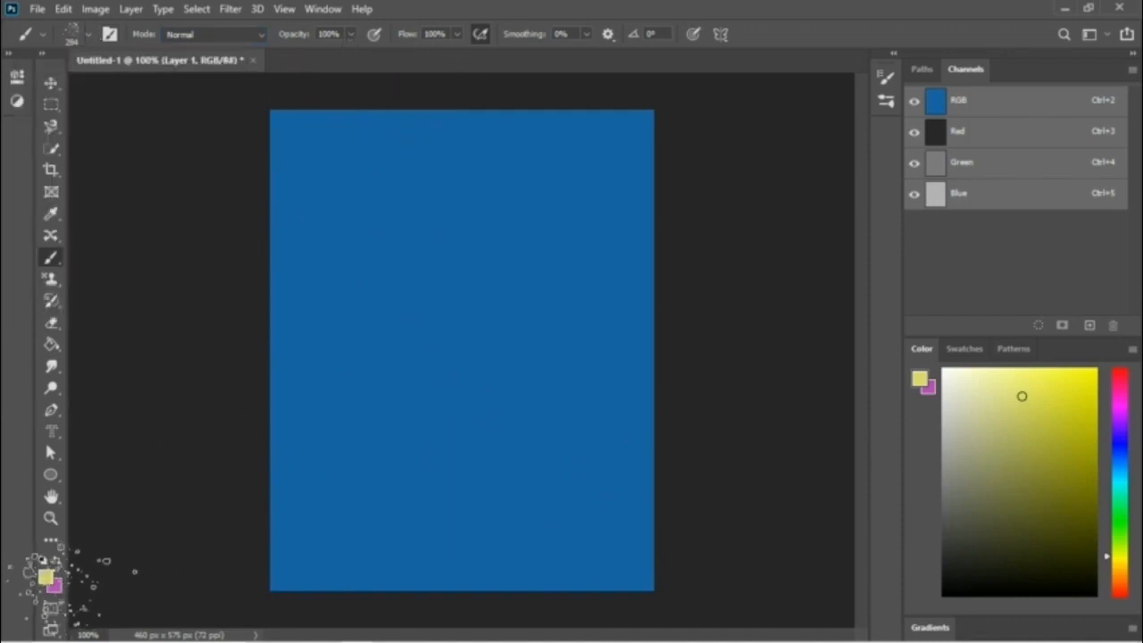
mouse_move(332, 166)
mouse_down()
mouse_move(487, 434)
mouse_move(853, 513)
mouse_up()
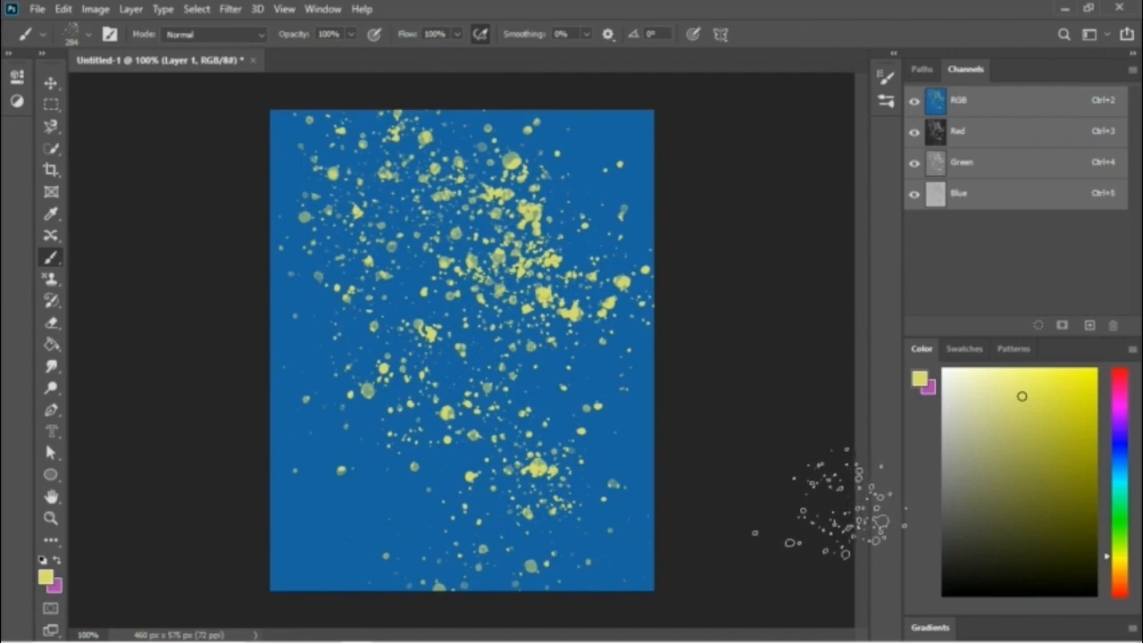
key(ctrl+z)
Set the brush mode to Dissolve, try a yellow spatter stroke down the canvas, and undo it
click(262, 35)
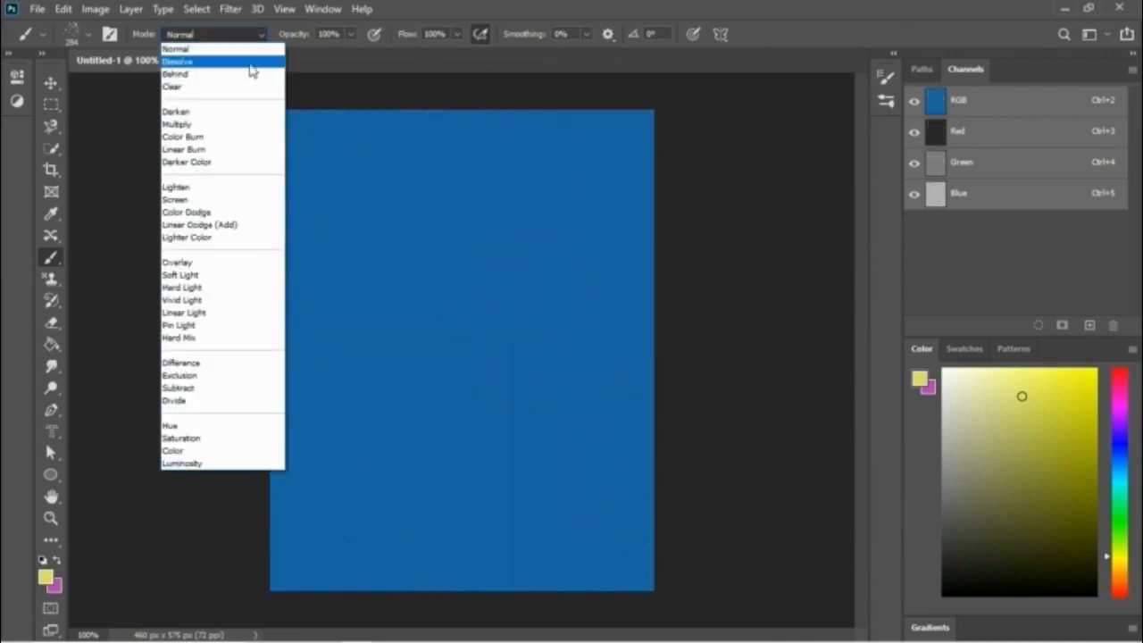
click(253, 61)
mouse_move(376, 174)
mouse_down()
mouse_move(502, 218)
mouse_move(426, 375)
mouse_move(496, 469)
mouse_up()
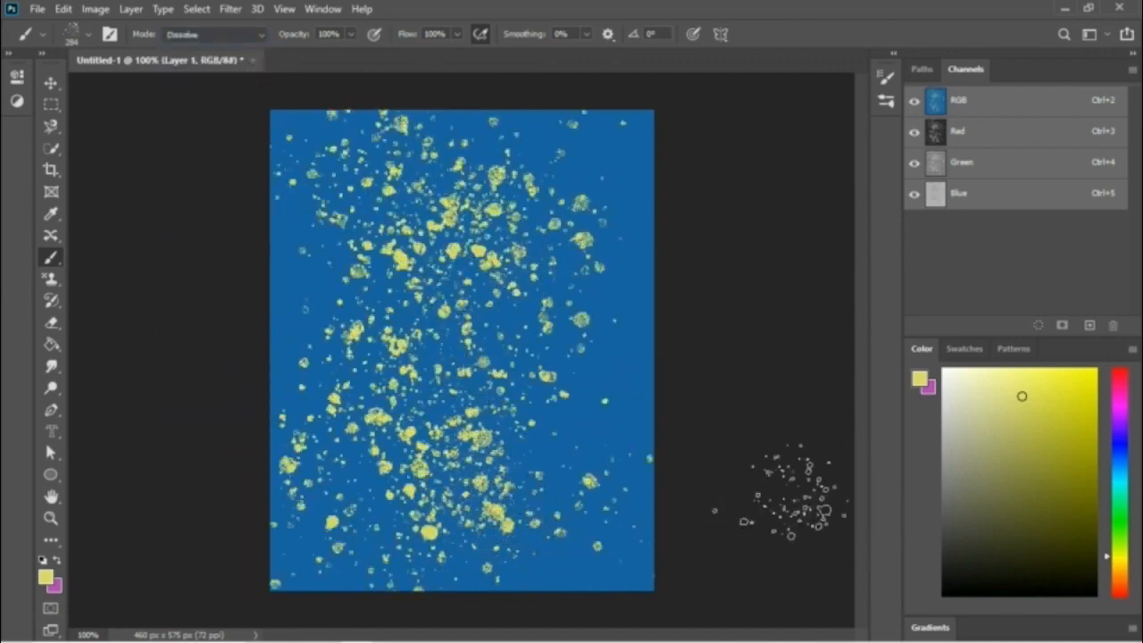
key(ctrl+z)
Set the brush mode to Clear, try a spatter stroke across the canvas, and undo it
click(255, 36)
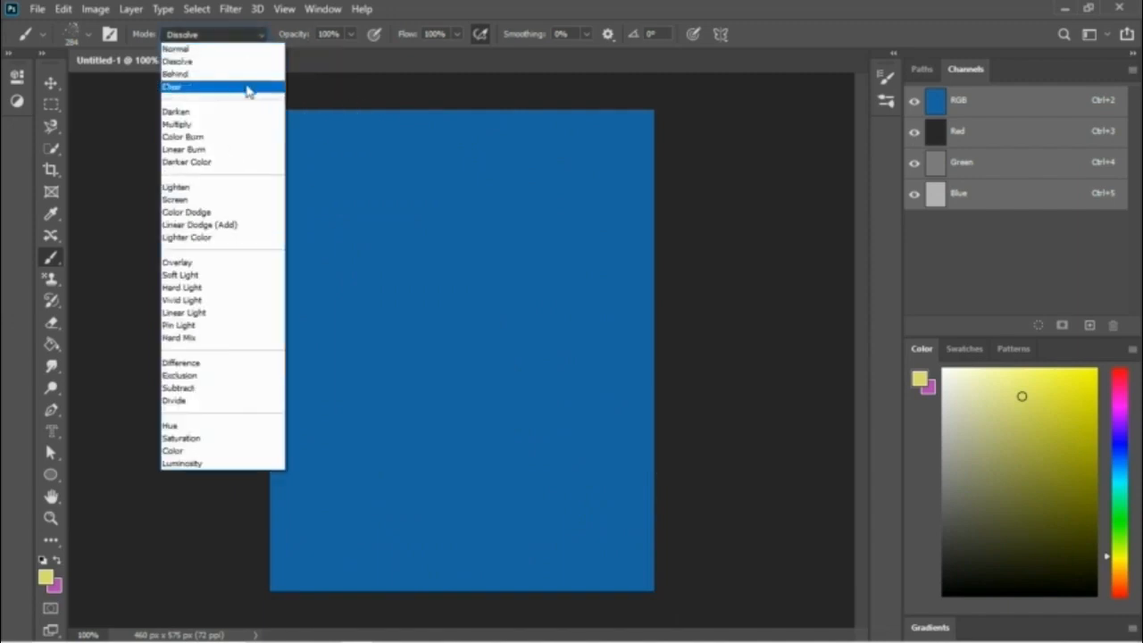
click(247, 86)
mouse_move(372, 192)
mouse_down()
mouse_move(464, 268)
mouse_move(572, 447)
mouse_move(808, 420)
mouse_up()
key(ctrl+z)
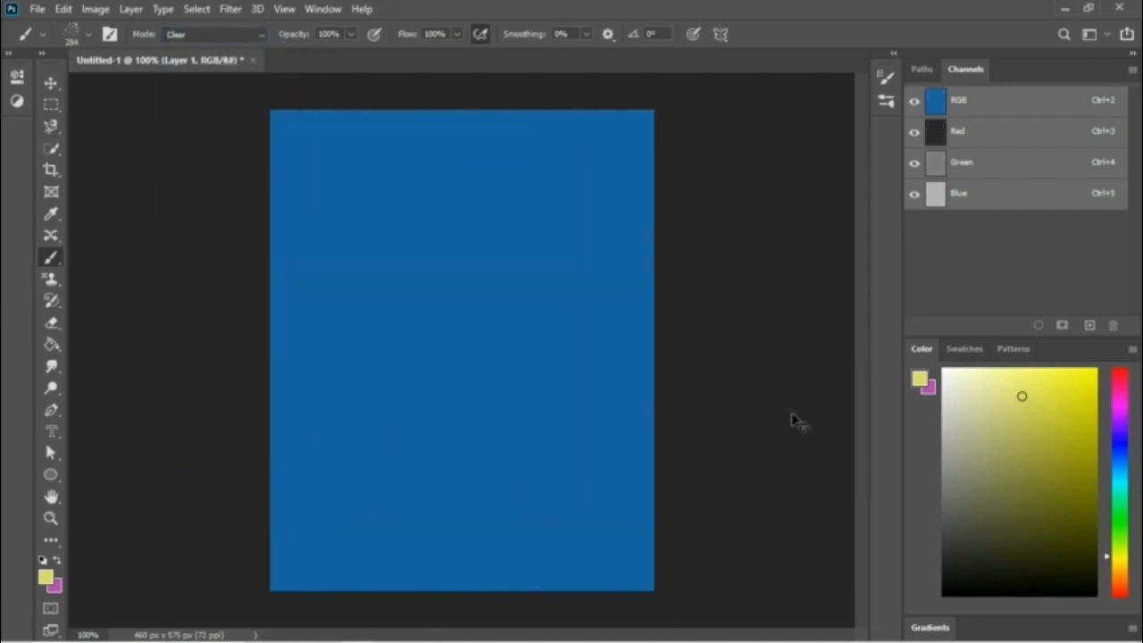
Set the brush mode to Luminosity and paint a spatter stroke diagonally across the blue canvas
click(257, 35)
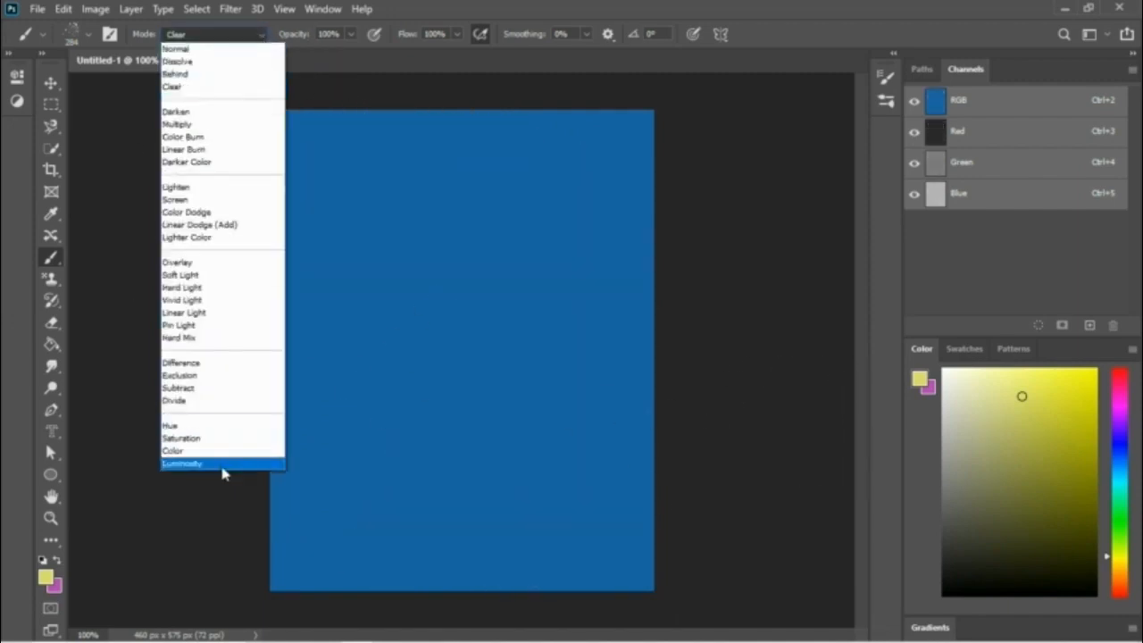
click(223, 464)
mouse_move(419, 215)
mouse_down()
mouse_move(536, 482)
mouse_move(669, 500)
mouse_up()
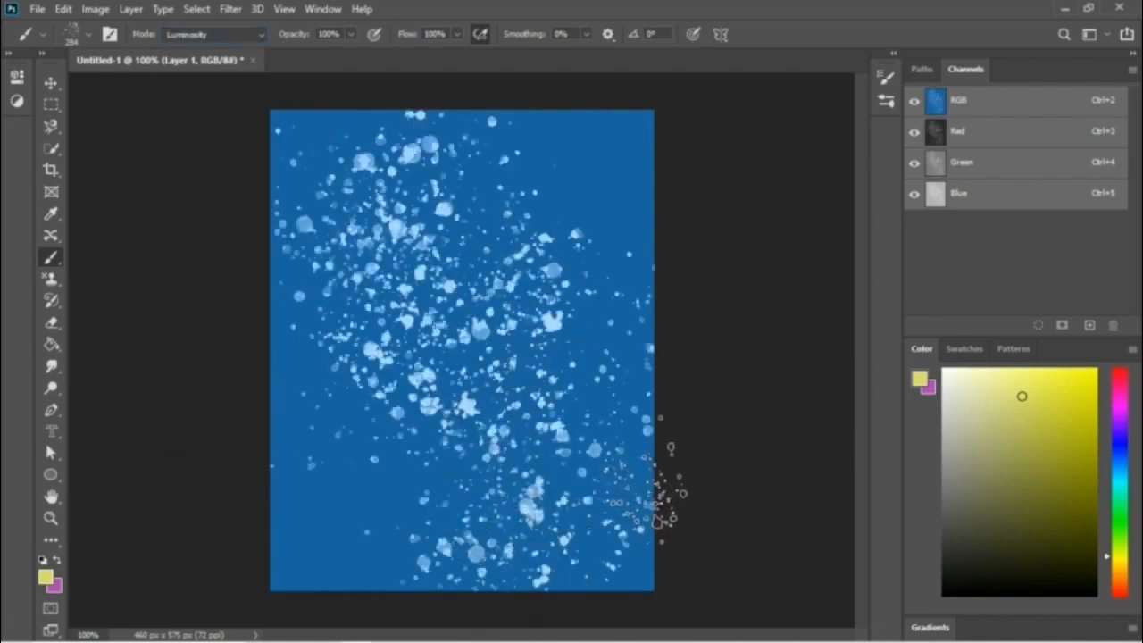
Undo the Luminosity spatter stroke and set the brush mode to Saturation
key(ctrl+z)
click(257, 36)
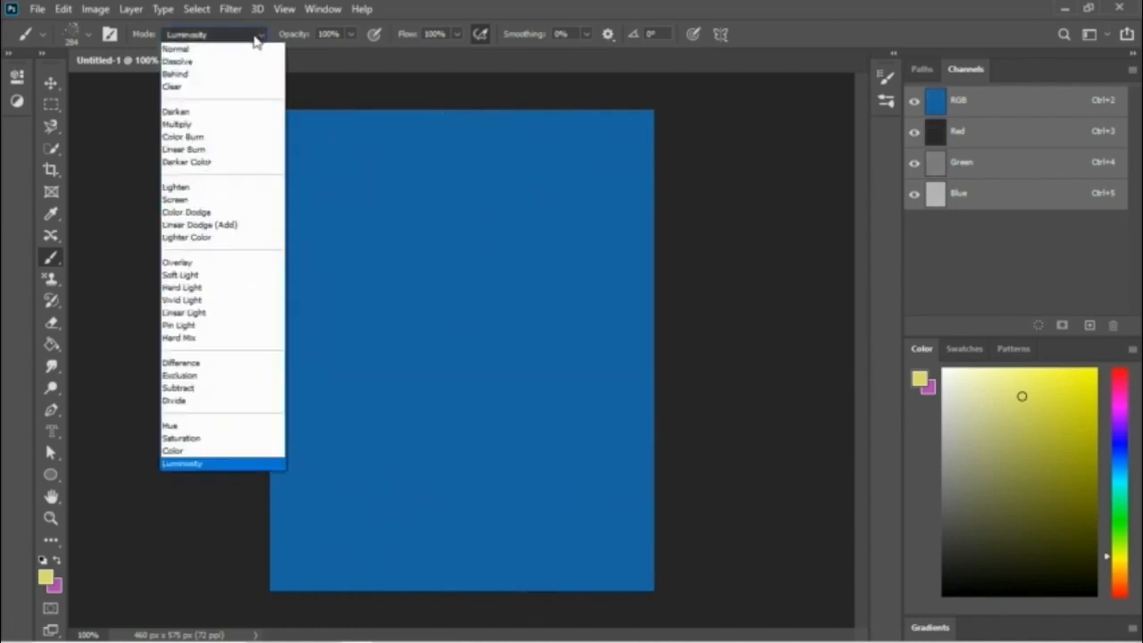
click(239, 437)
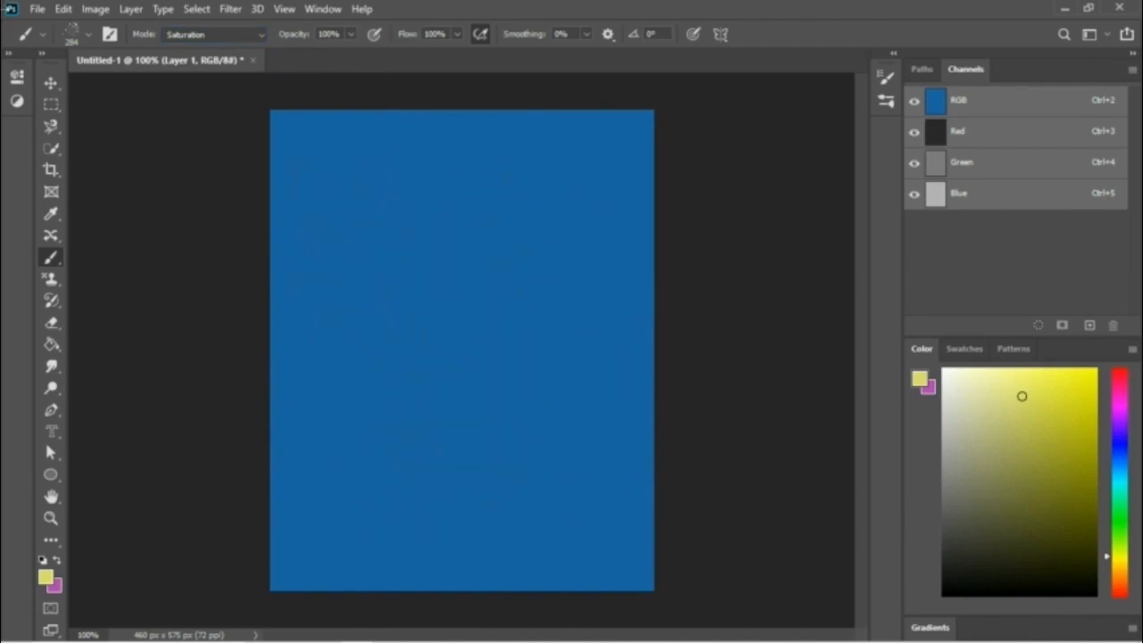
Set the brush mode to Exclusion, try a spatter stroke across the blue canvas, and undo it
click(262, 35)
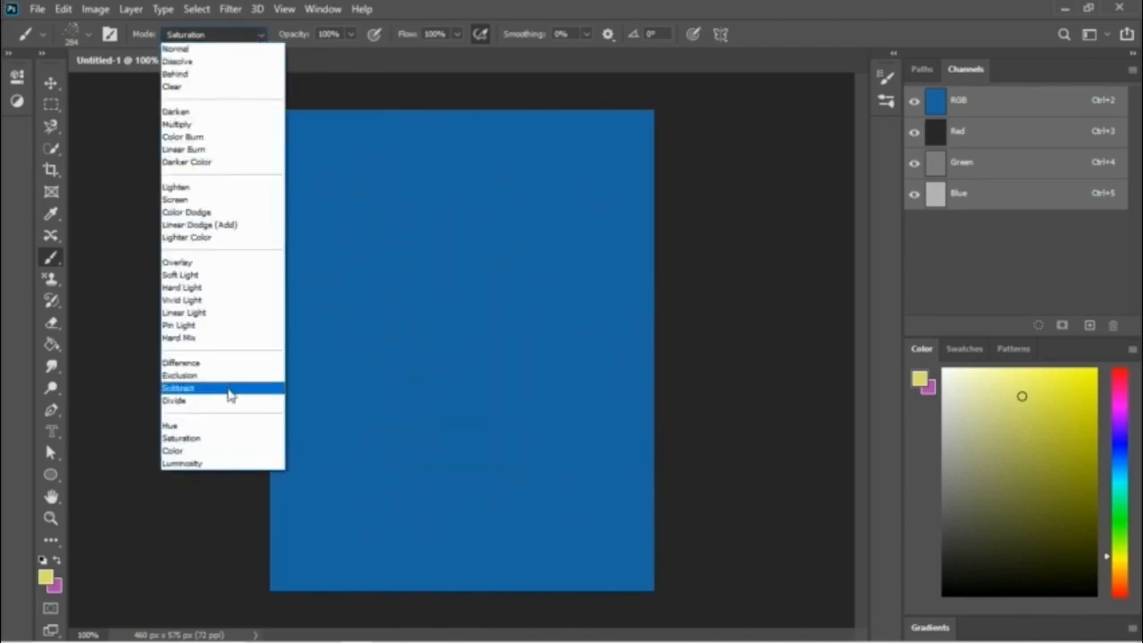
click(188, 375)
mouse_move(217, 370)
mouse_down()
mouse_move(402, 232)
mouse_move(482, 420)
mouse_up()
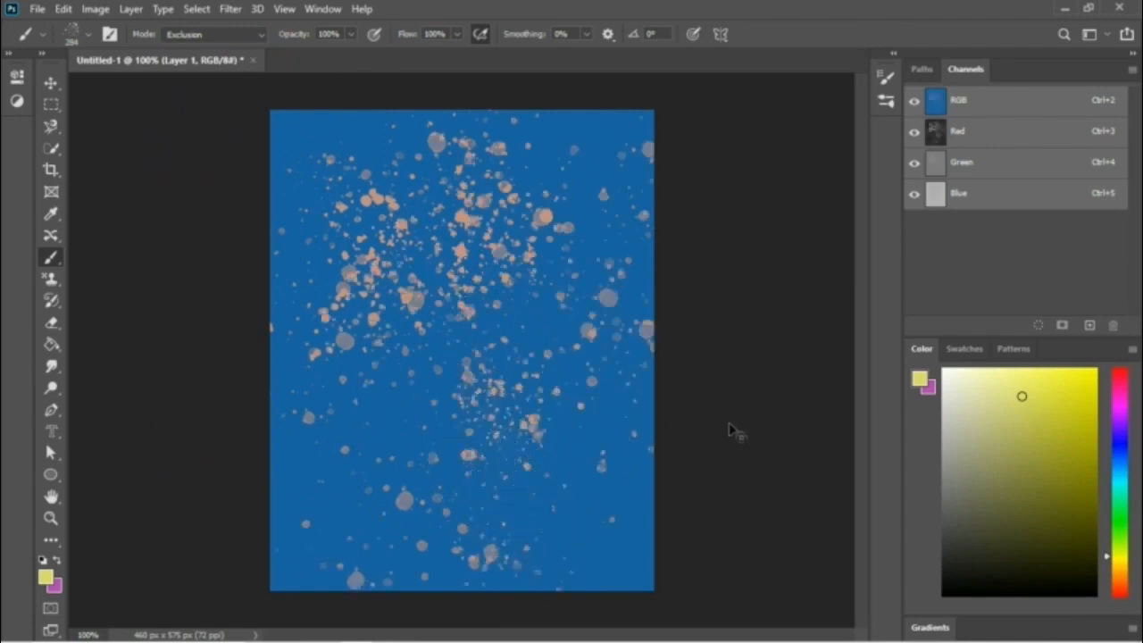
key(ctrl+z)
Set the brush mode to Difference, try a spatter stroke diagonally across the canvas, and undo it
click(262, 36)
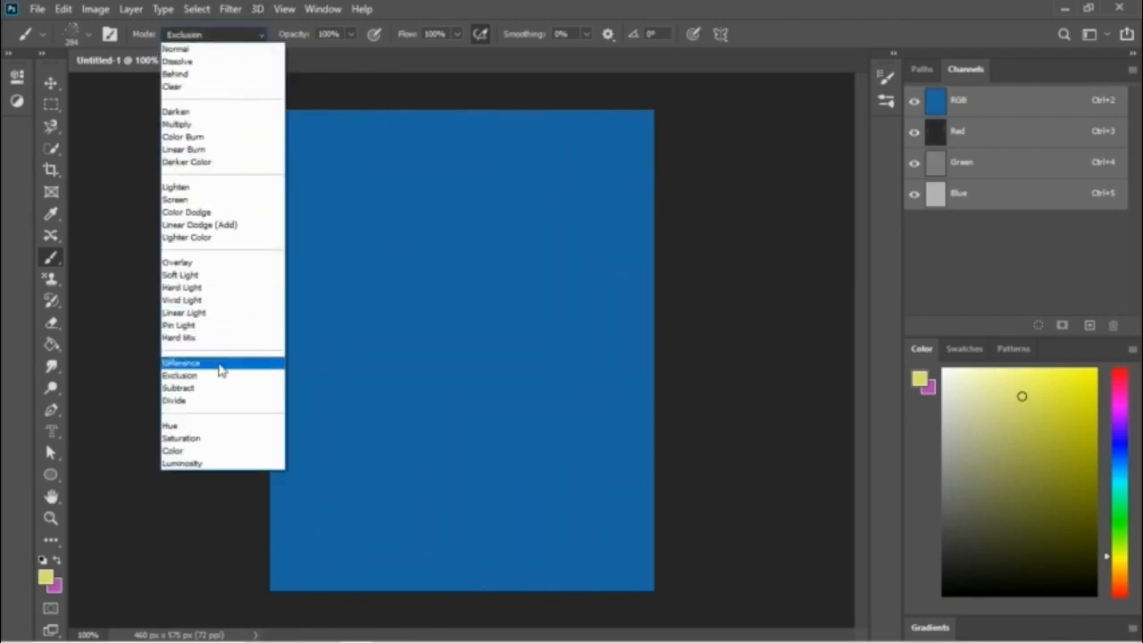
click(220, 363)
mouse_move(286, 160)
mouse_down()
mouse_move(485, 319)
mouse_move(804, 357)
mouse_up()
key(ctrl+z)
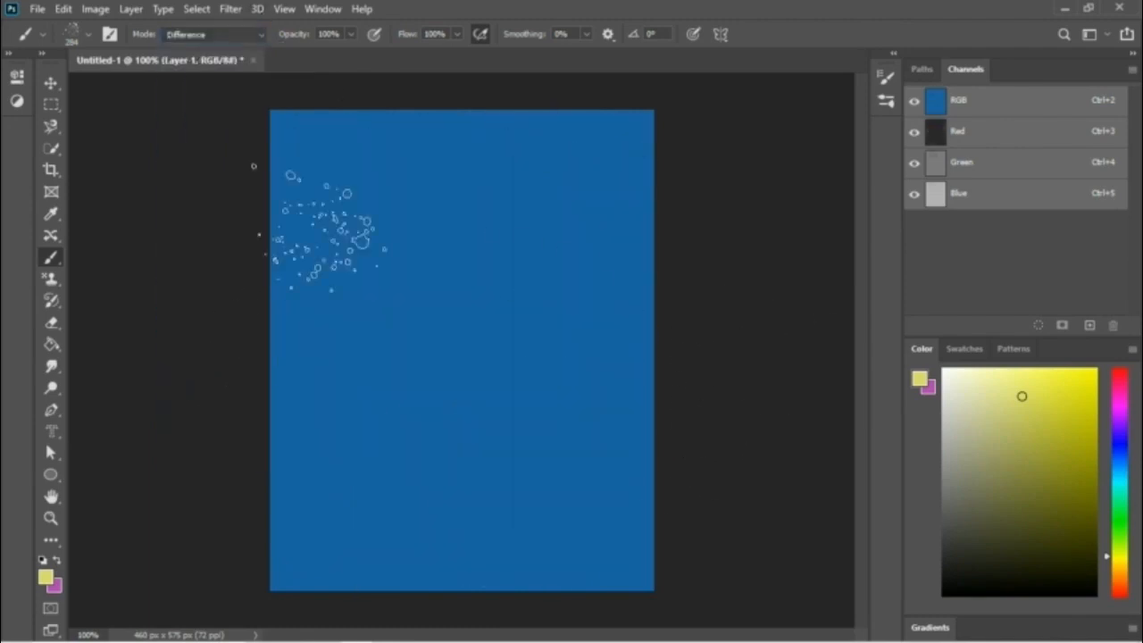
Set the brush mode to Pin Light, try a spatter stroke across the middle of the canvas, and undo it
click(262, 36)
click(225, 327)
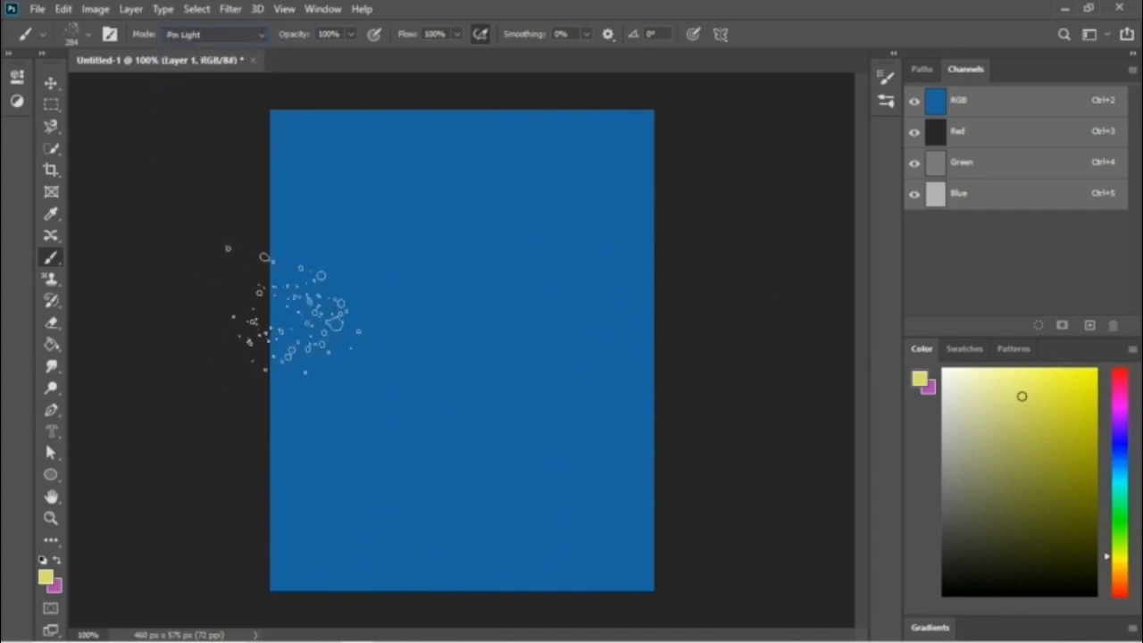
drag(303, 312, 500, 286)
key(ctrl+z)
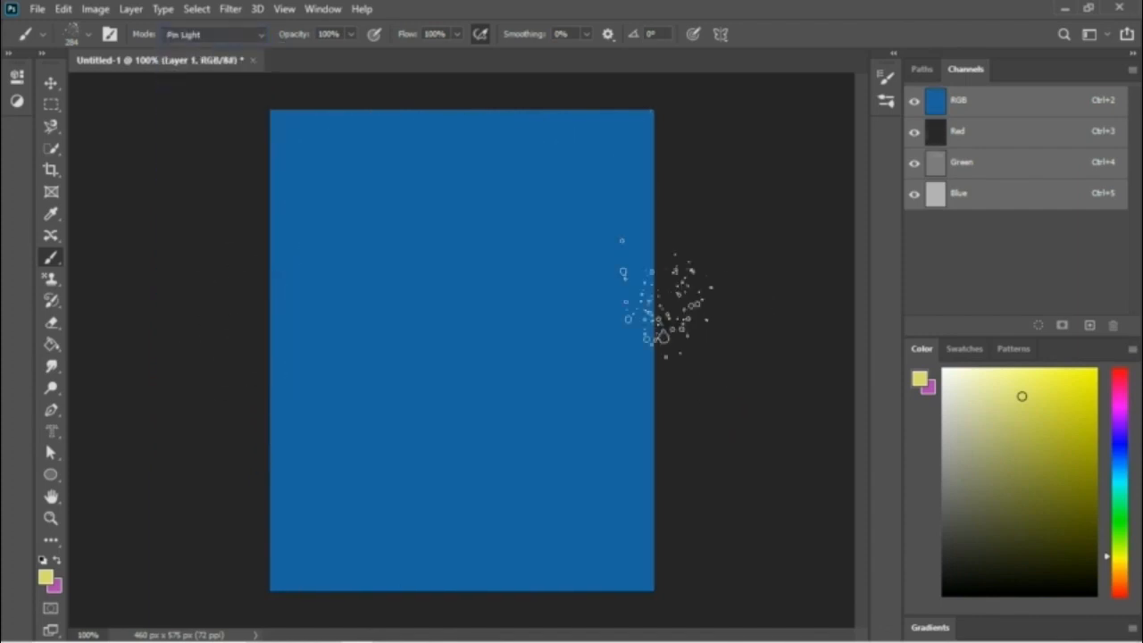
Set the brush mode to Vivid Light, try a spatter stroke down the canvas, and undo it
click(257, 36)
click(230, 301)
mouse_move(402, 264)
mouse_down()
mouse_move(425, 192)
mouse_move(485, 524)
mouse_move(483, 500)
mouse_up()
key(ctrl+z)
Set the brush mode to Overlay, try a diagonal spatter stroke on the canvas, and undo it
click(257, 36)
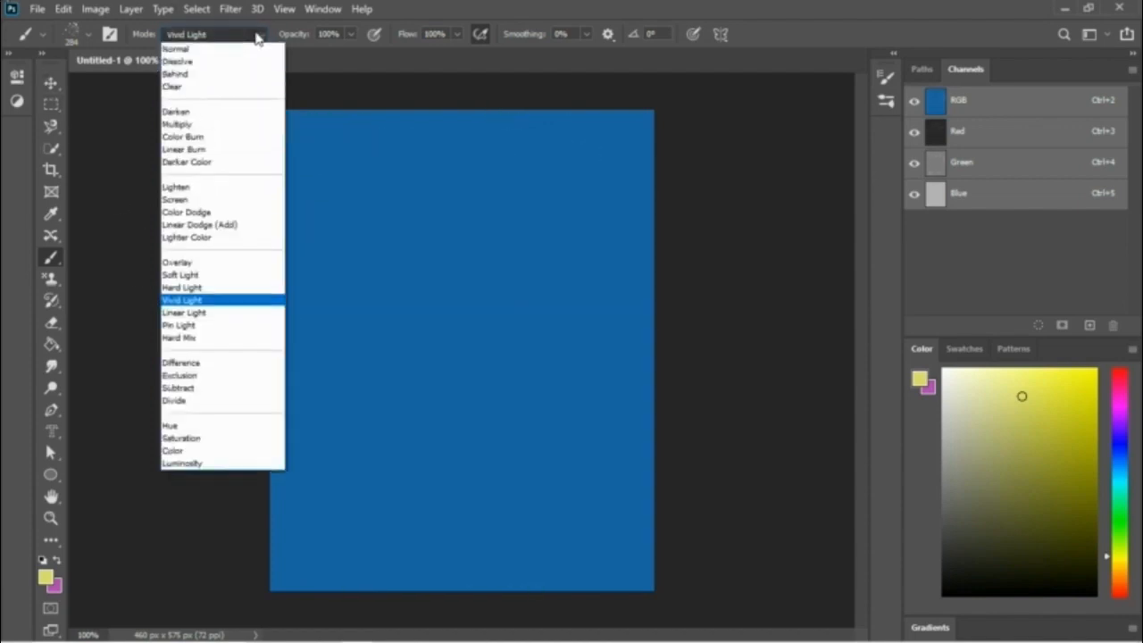
click(253, 263)
mouse_move(446, 246)
mouse_down()
mouse_move(599, 303)
mouse_move(608, 527)
mouse_move(741, 472)
mouse_up()
key(ctrl+z)
Set the brush mode to Multiply and paint a spatter stroke down the left side of the blue canvas
click(255, 36)
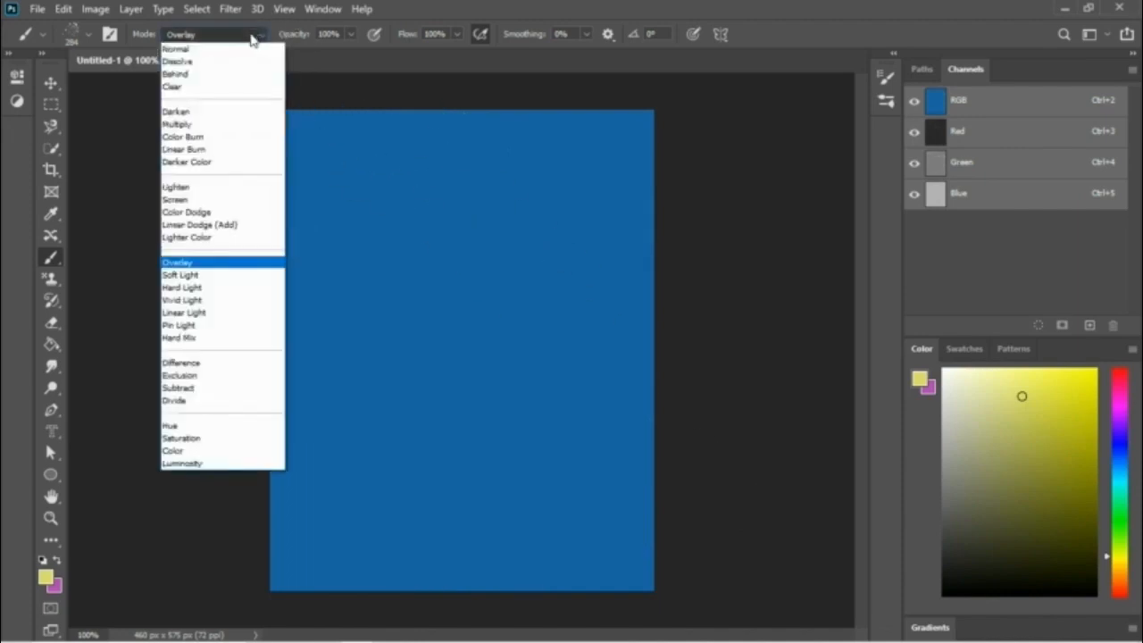
click(244, 124)
mouse_move(307, 217)
mouse_down()
mouse_move(434, 408)
mouse_move(322, 446)
mouse_up()
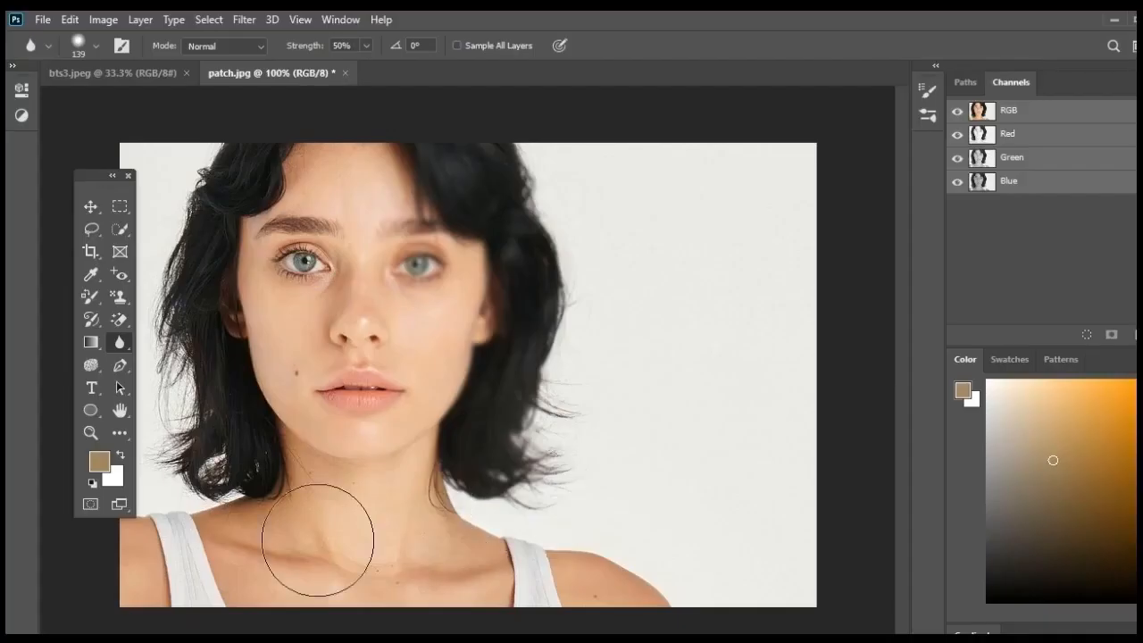
Choose the Sharpen Tool and switch to the bts3.jpeg beach image
right_click(124, 347)
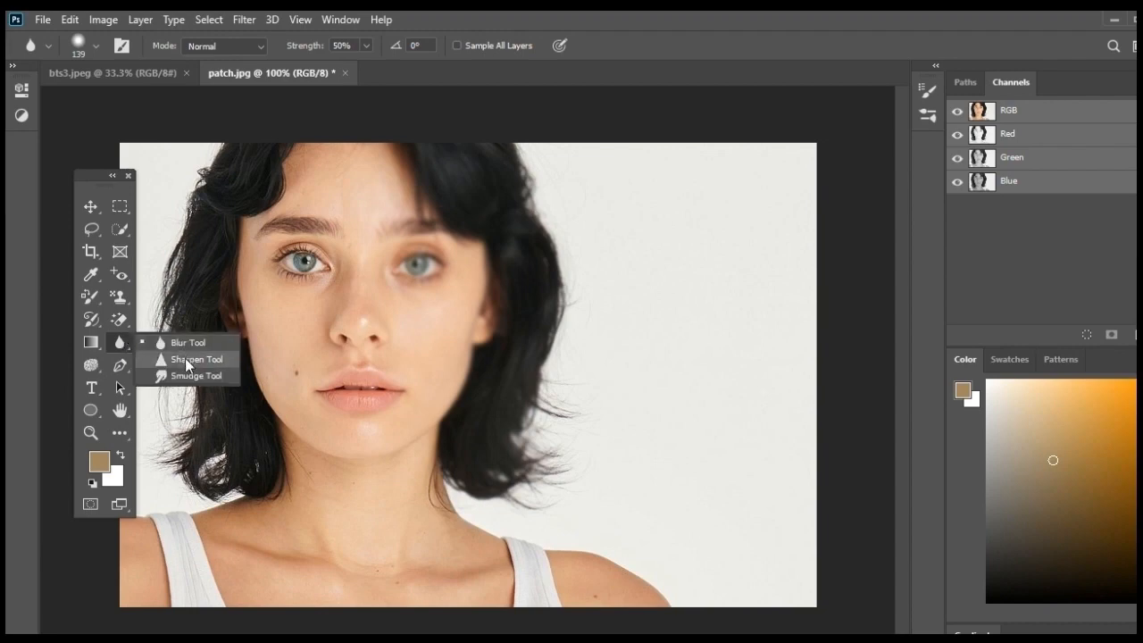
click(189, 359)
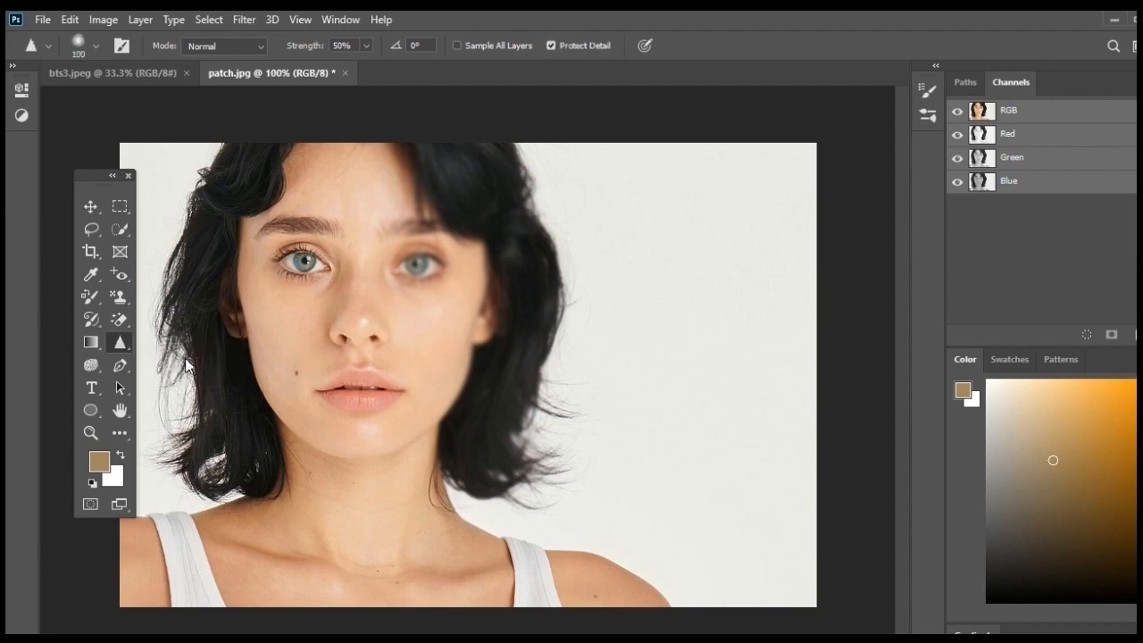
click(136, 84)
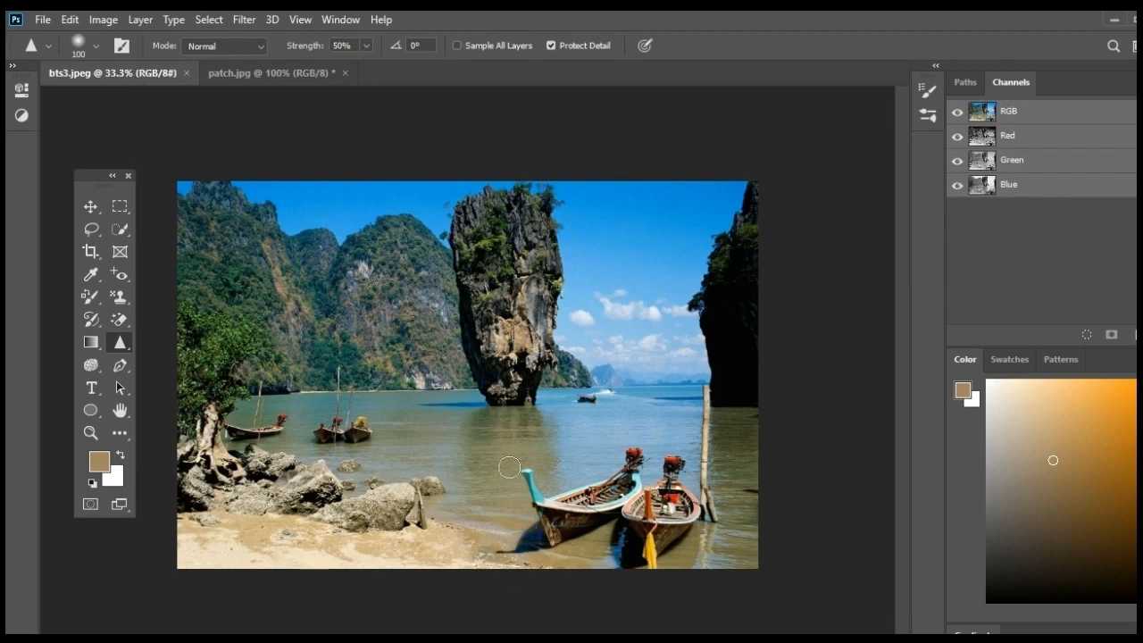
Enlarge the sharpening brush to 300 and sharpen the rocks, sand and trees along the shore of the beach image
key(bracketright)
key(bracketright)
key(bracketright)
key(bracketright)
key(bracketright)
key(bracketright)
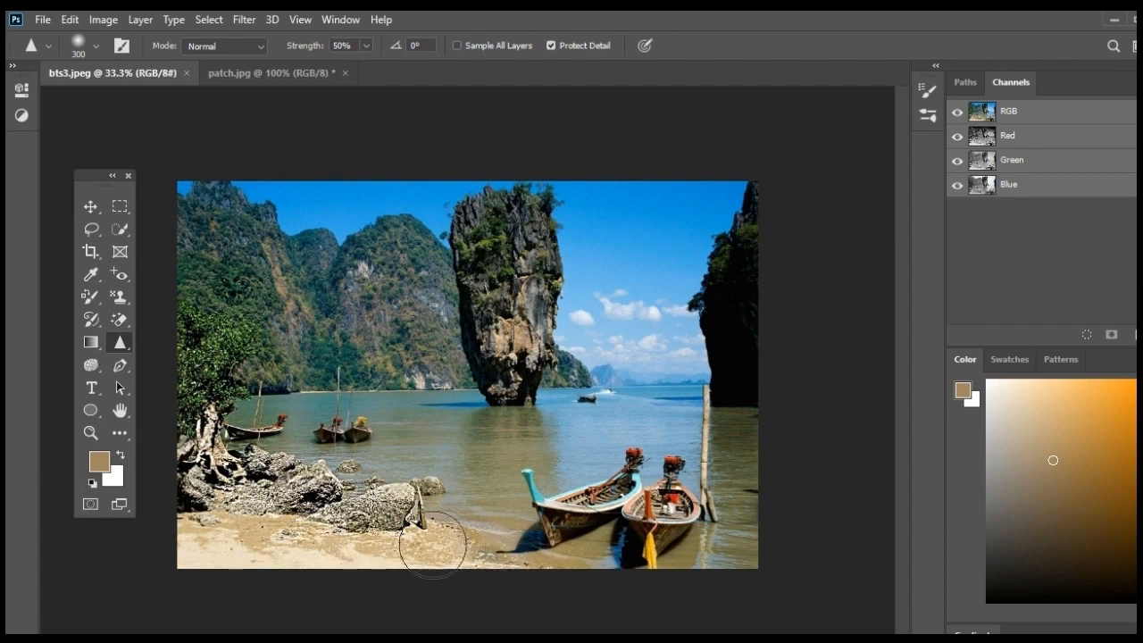
drag(433, 542, 319, 530)
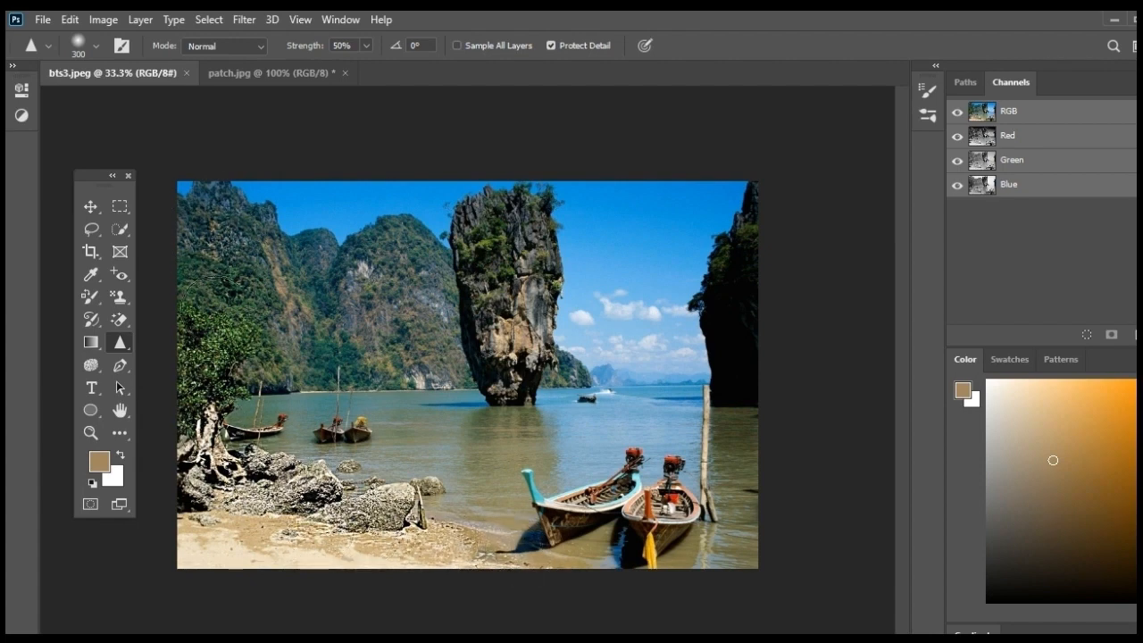
drag(446, 543, 441, 528)
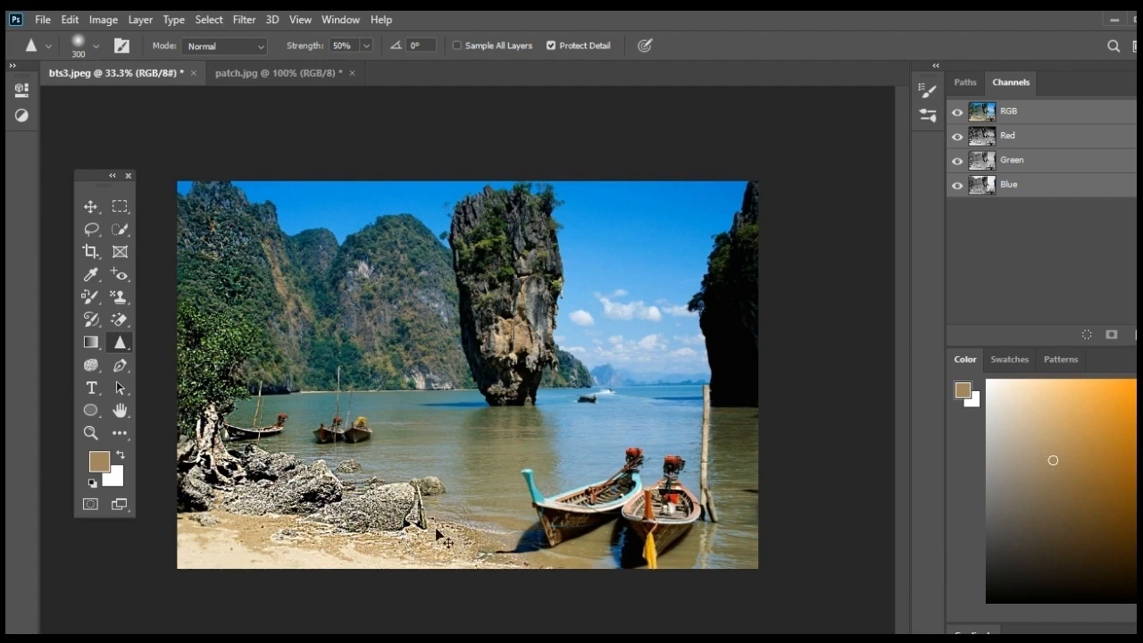
key(ctrl+plus)
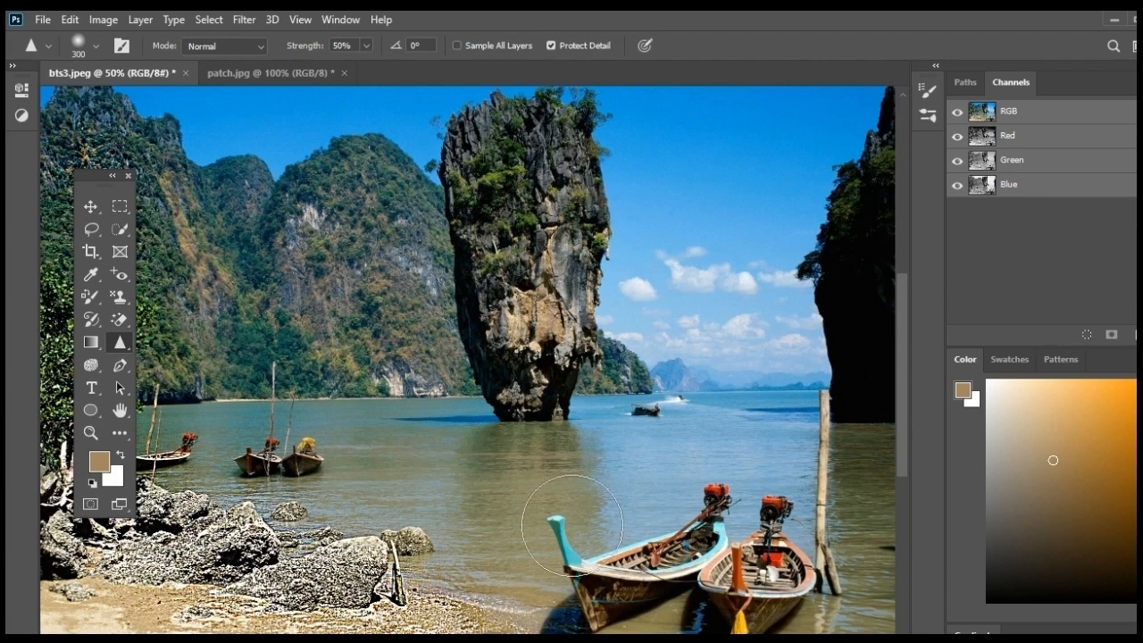
key(ctrl+minus)
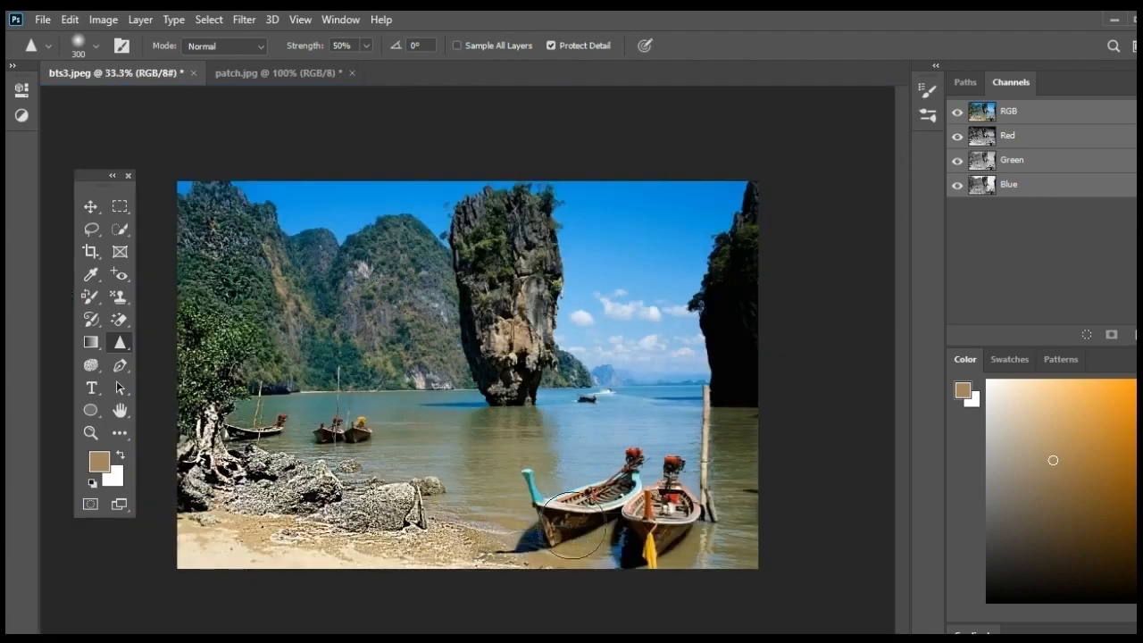
Smear the base of the tall rock into the surrounding water with the Smudge Tool
click(119, 342)
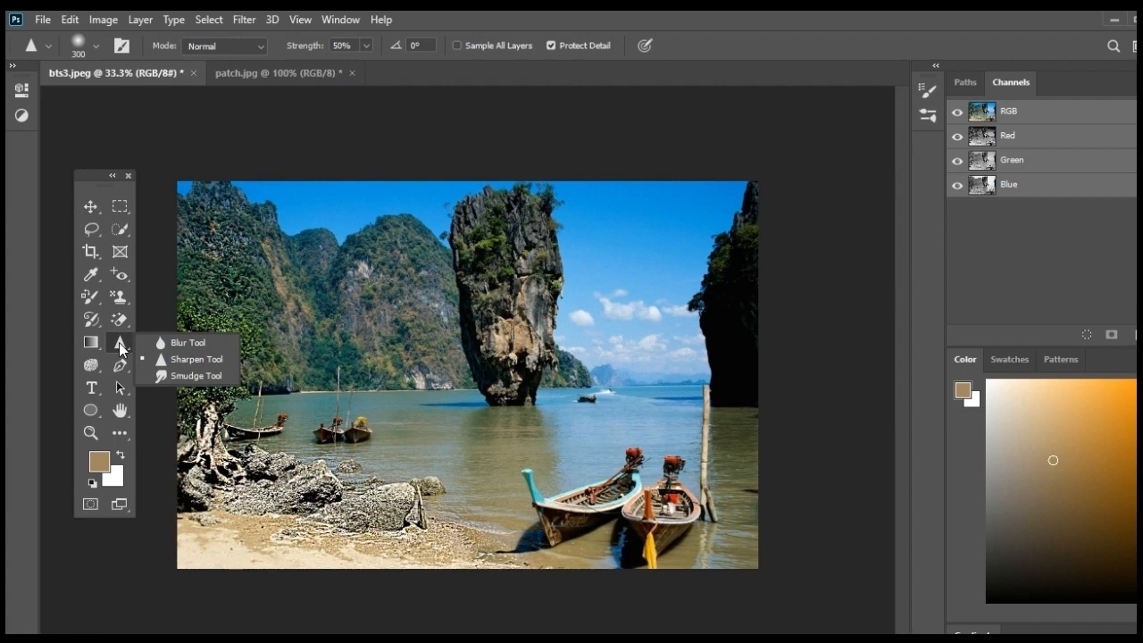
click(193, 376)
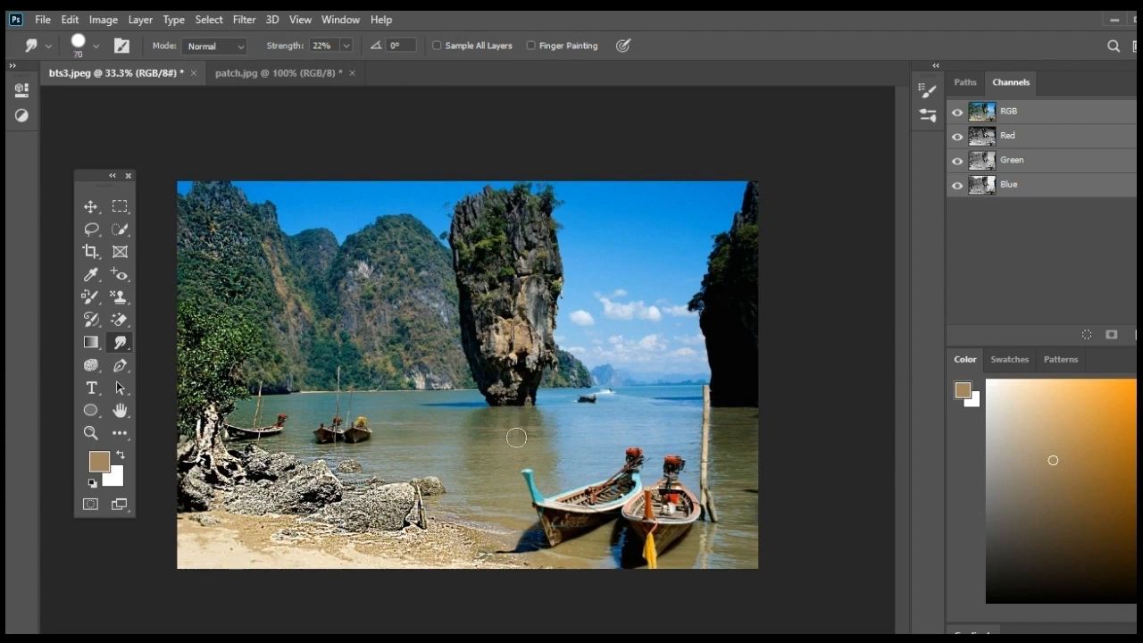
drag(516, 438, 504, 371)
drag(554, 422, 561, 353)
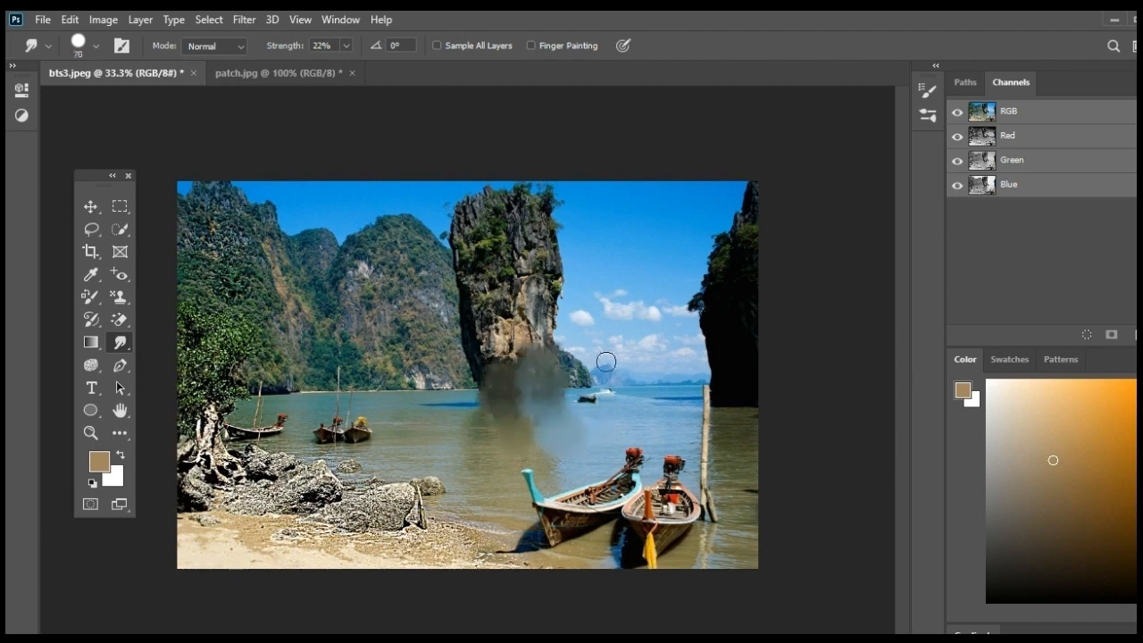
mouse_move(468, 439)
mouse_down()
mouse_move(451, 397)
mouse_move(460, 357)
mouse_up()
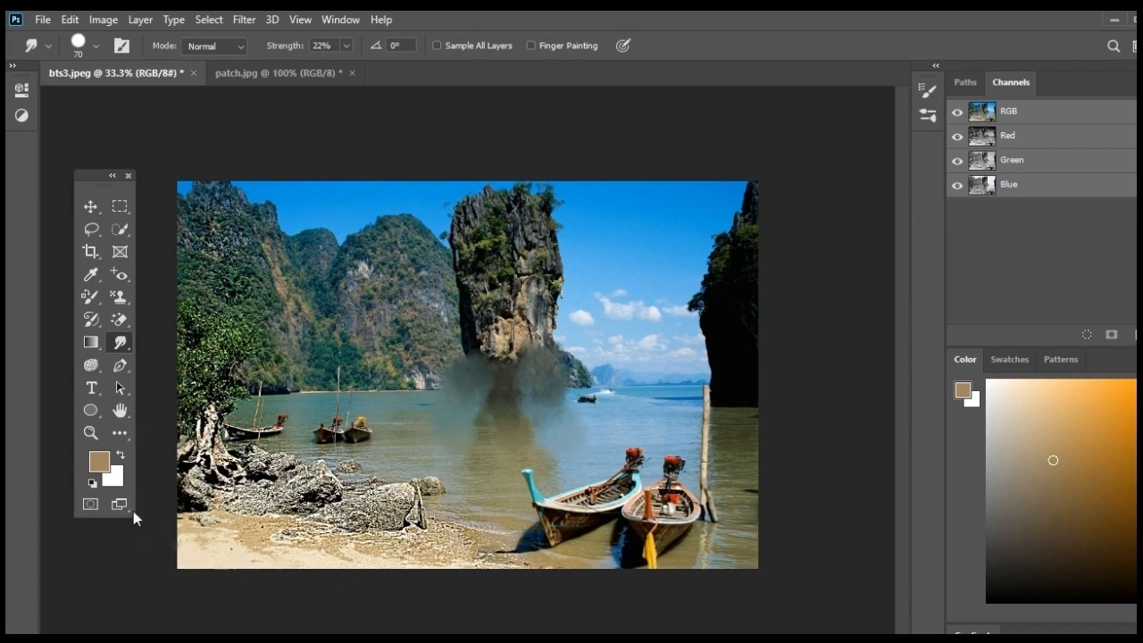
Choose the Gradient Tool and switch to the patch.jpg portrait
click(92, 343)
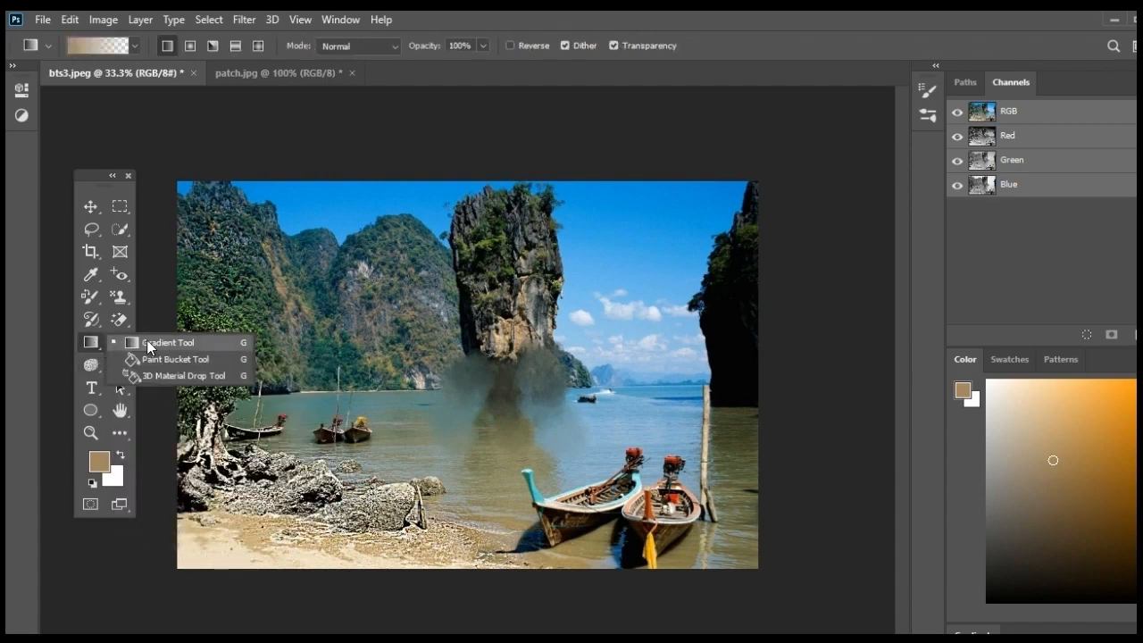
click(149, 347)
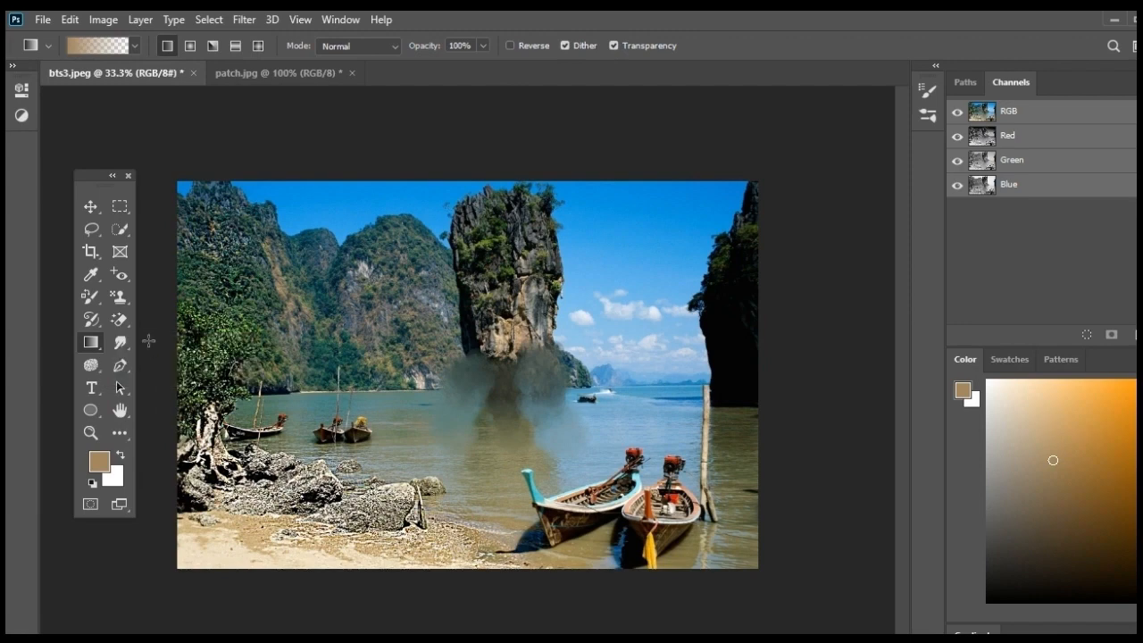
click(299, 75)
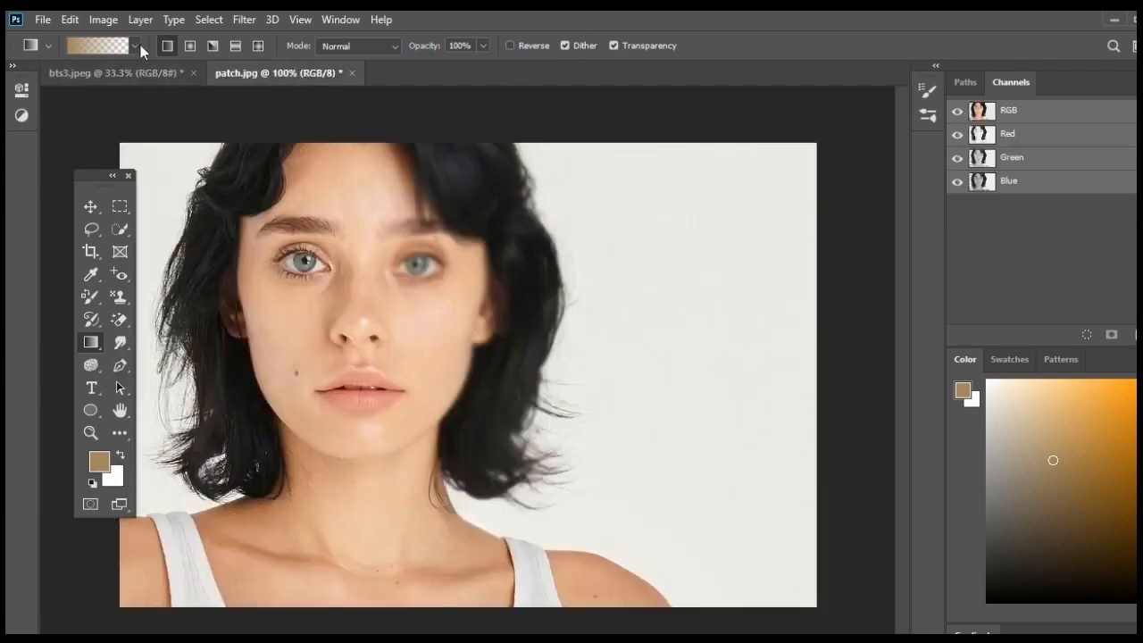
Pick the foreground-to-transparent gradient from Basics and draw it linearly from the portrait's upper-right corner diagonally toward the neck
click(134, 47)
click(38, 78)
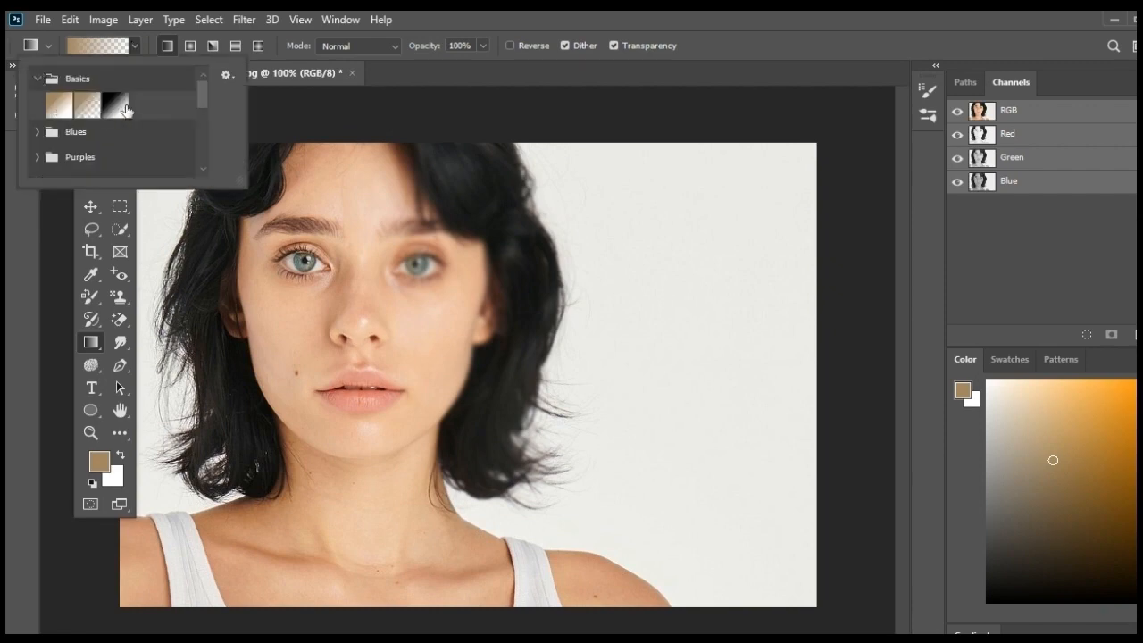
click(83, 106)
click(814, 144)
drag(816, 143, 365, 486)
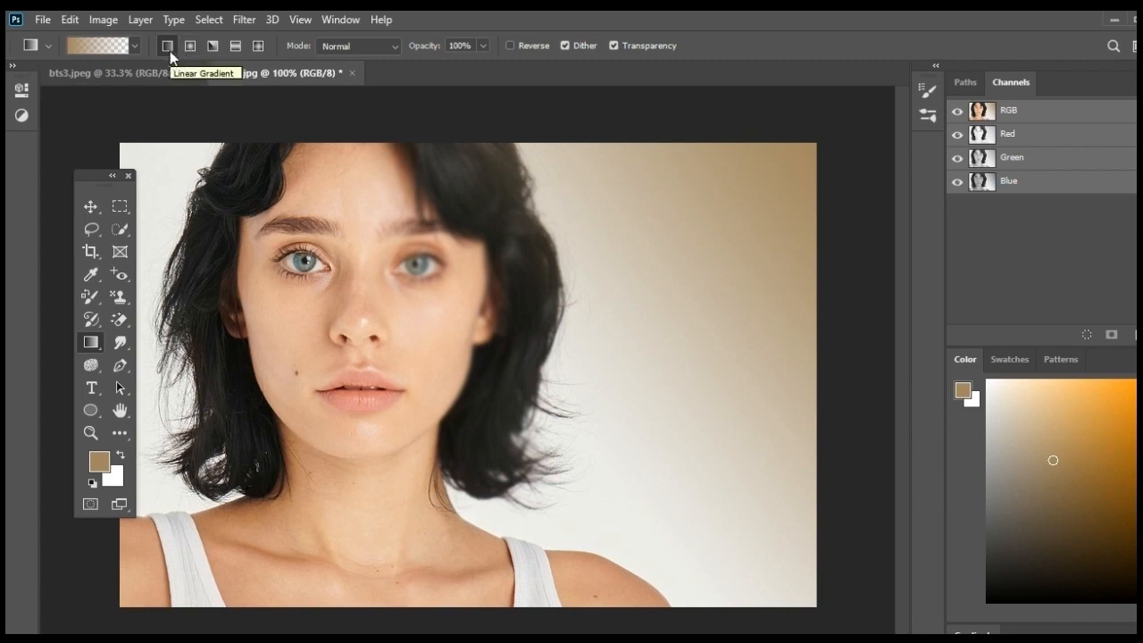
Create a new blank white document for testing gradients
click(42, 20)
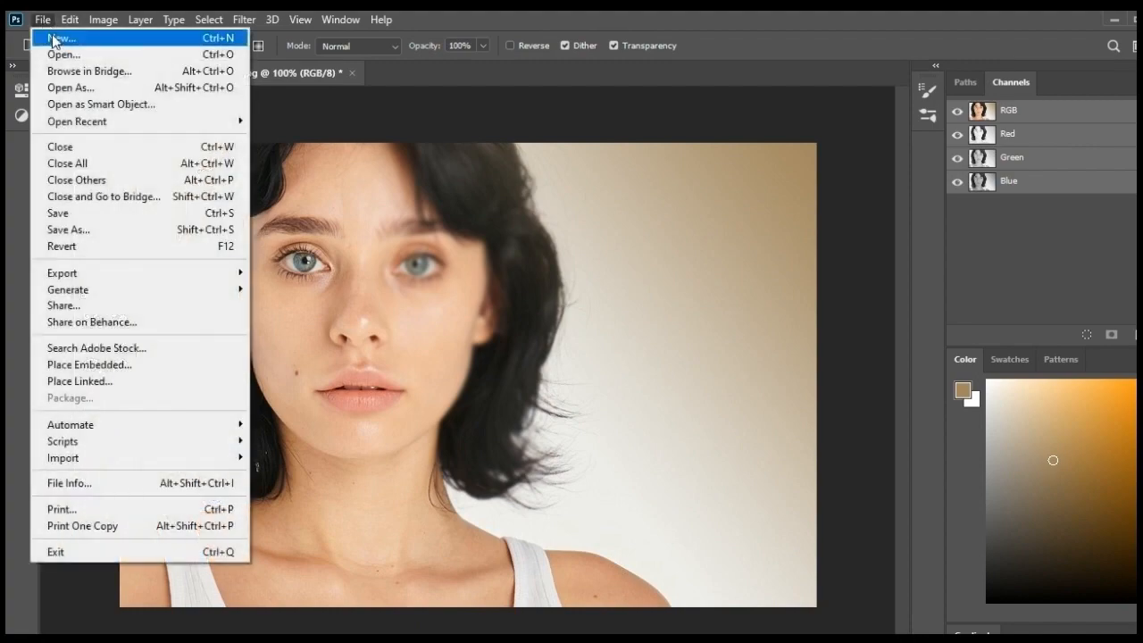
click(51, 39)
click(998, 230)
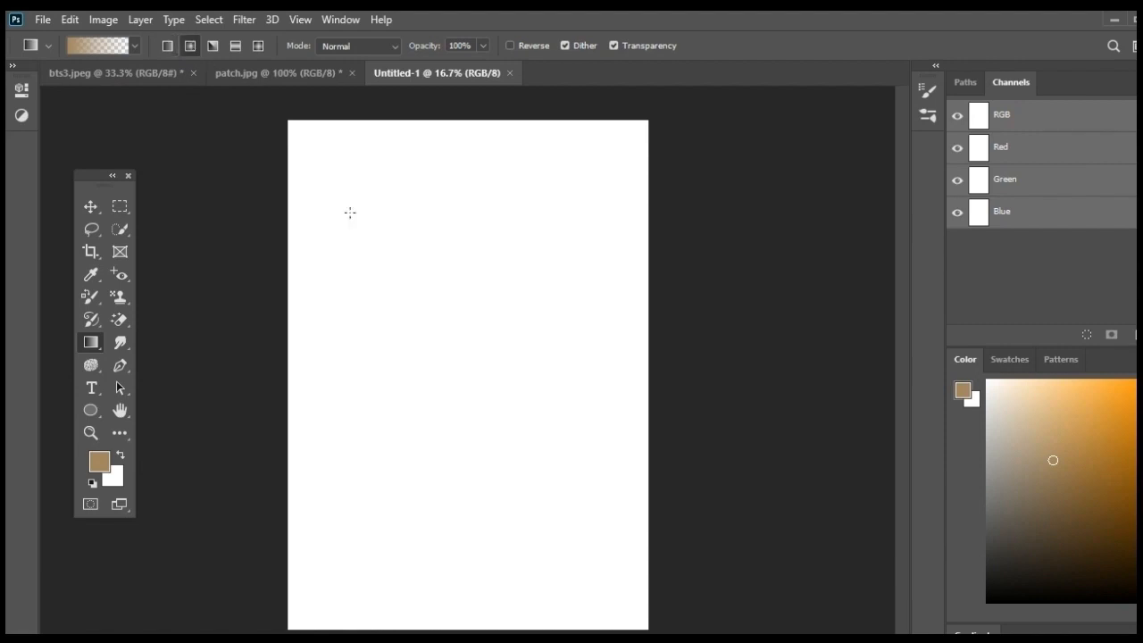
Try a radial gradient and an angle gradient outward from the middle of the blank page, undoing each one
drag(485, 375, 371, 98)
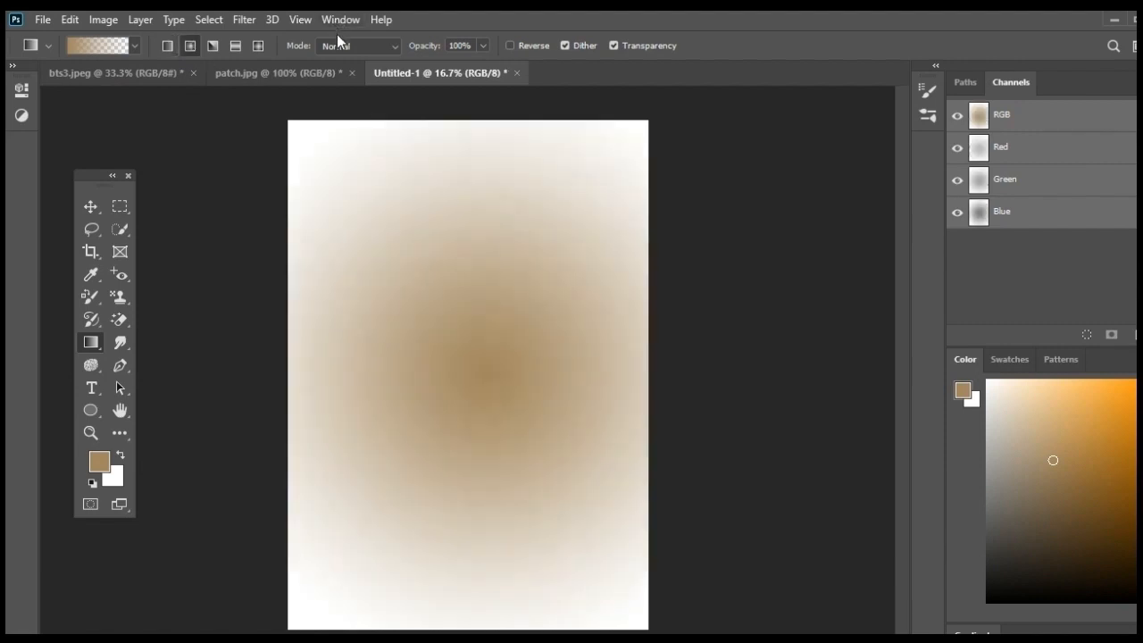
key(ctrl+z)
click(213, 45)
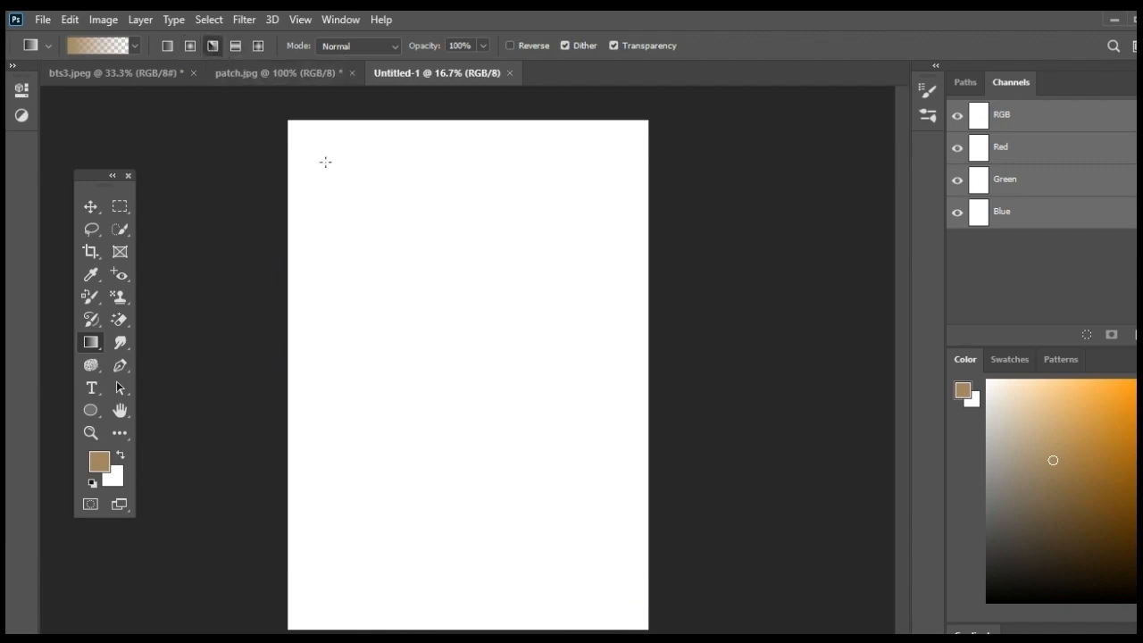
drag(465, 391, 391, 167)
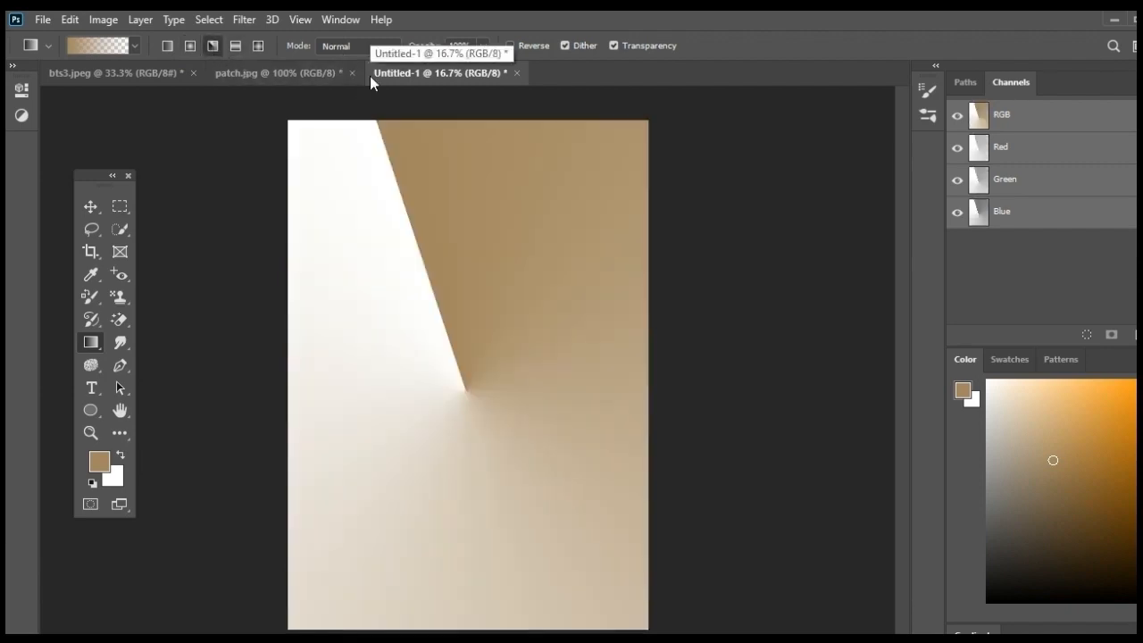
key(ctrl+z)
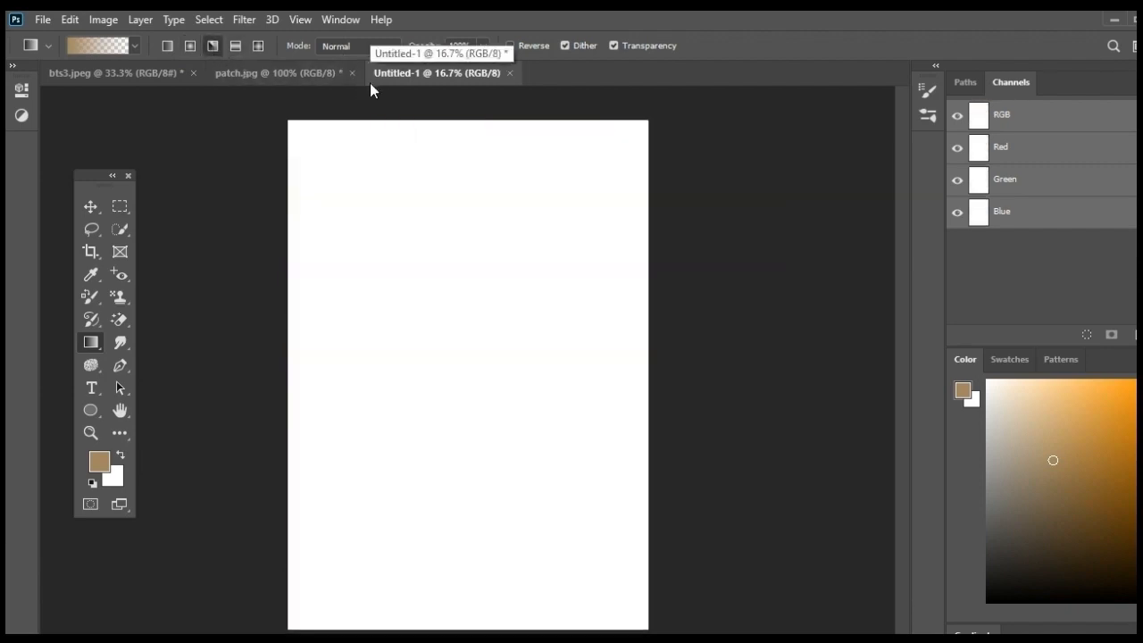
Draw a reflected brown gradient from the middle of the page up past its upper edge
click(236, 45)
drag(437, 375, 389, 84)
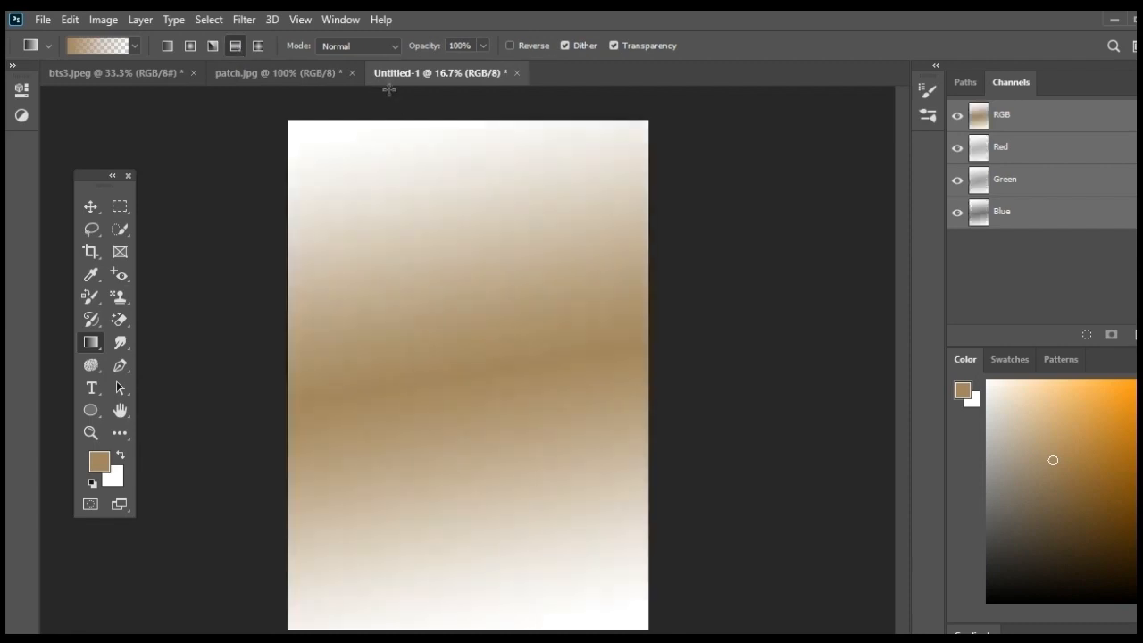
Undo the reflected gradient, then try a diamond gradient from the page's middle to its upper edge and undo it
key(ctrl+z)
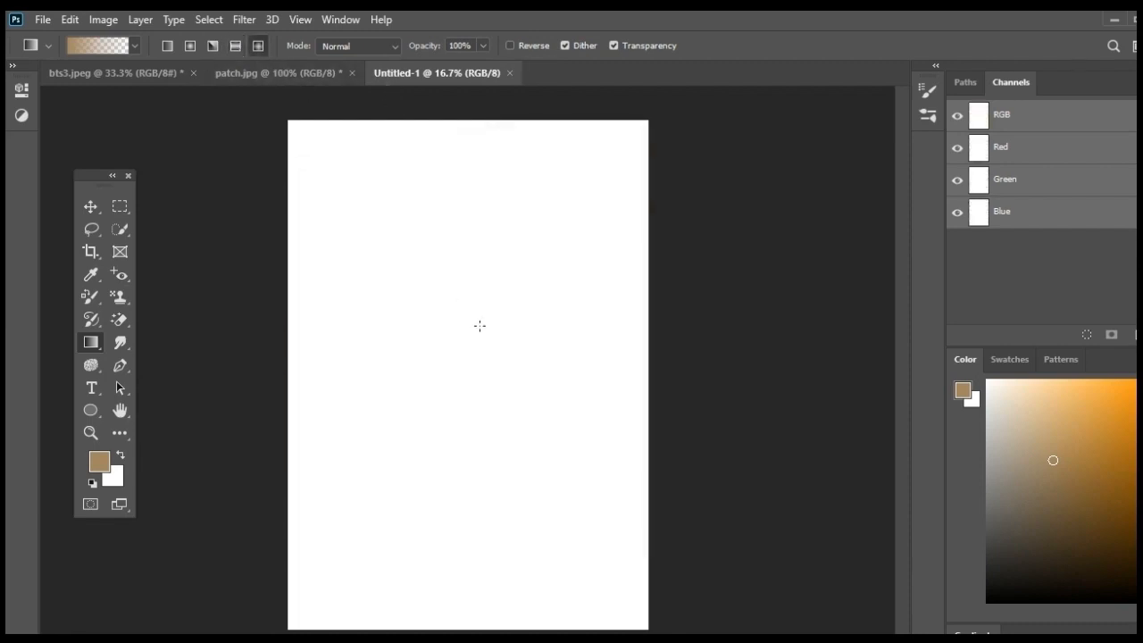
drag(480, 326, 410, 119)
key(ctrl+z)
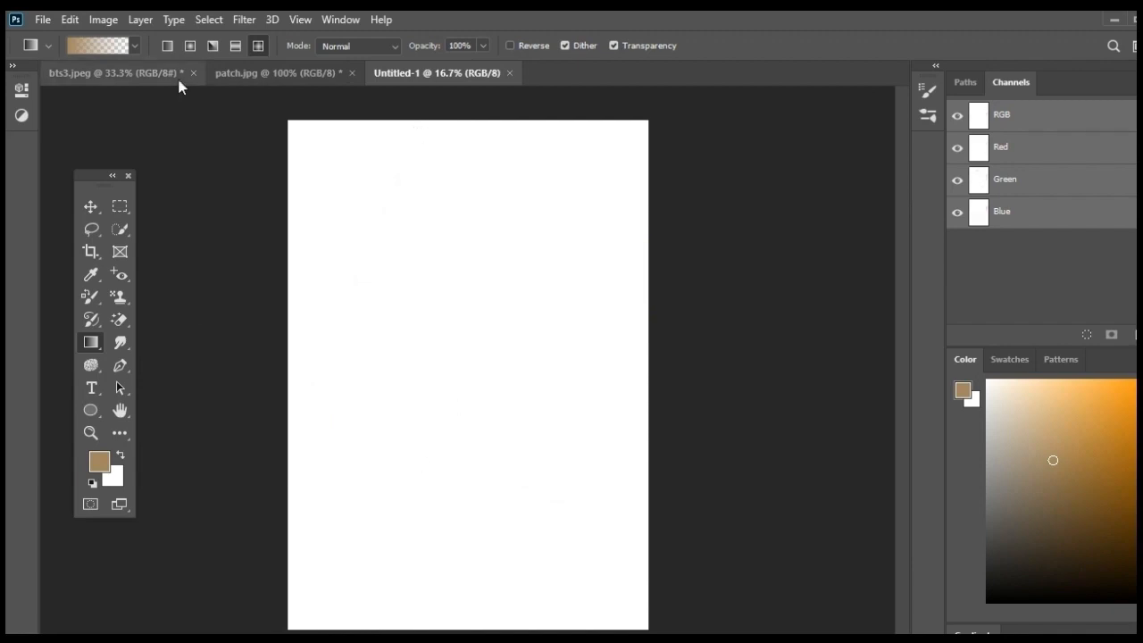
Pick the foreground-to-background gradient from Basics and set the background color to a dark burnt orange
click(133, 45)
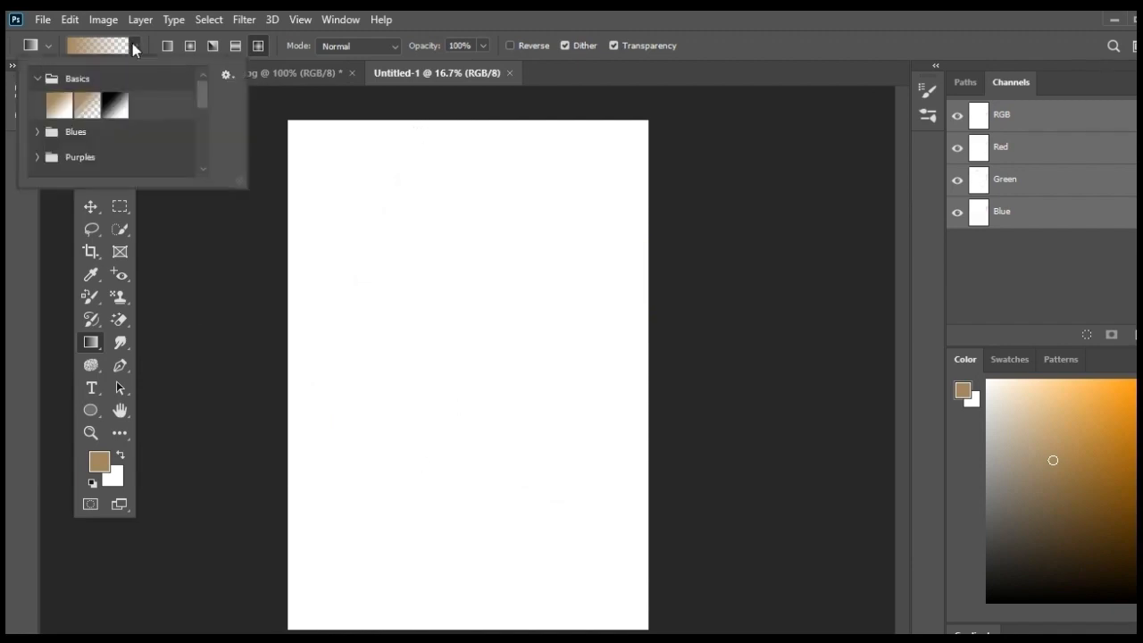
click(59, 115)
click(113, 475)
click(942, 305)
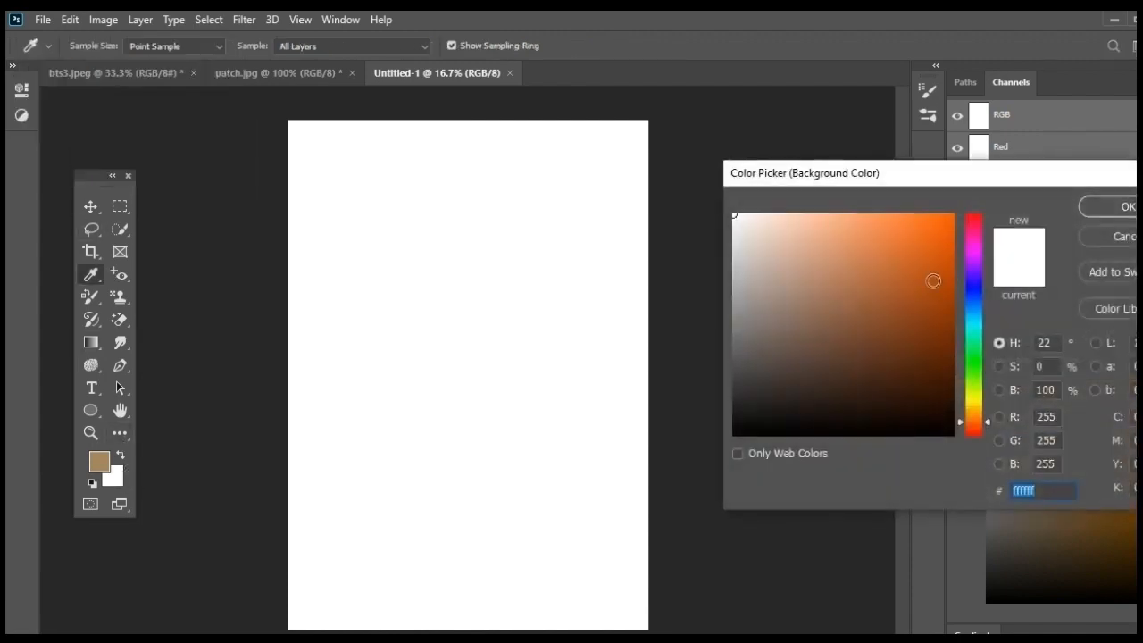
click(1127, 209)
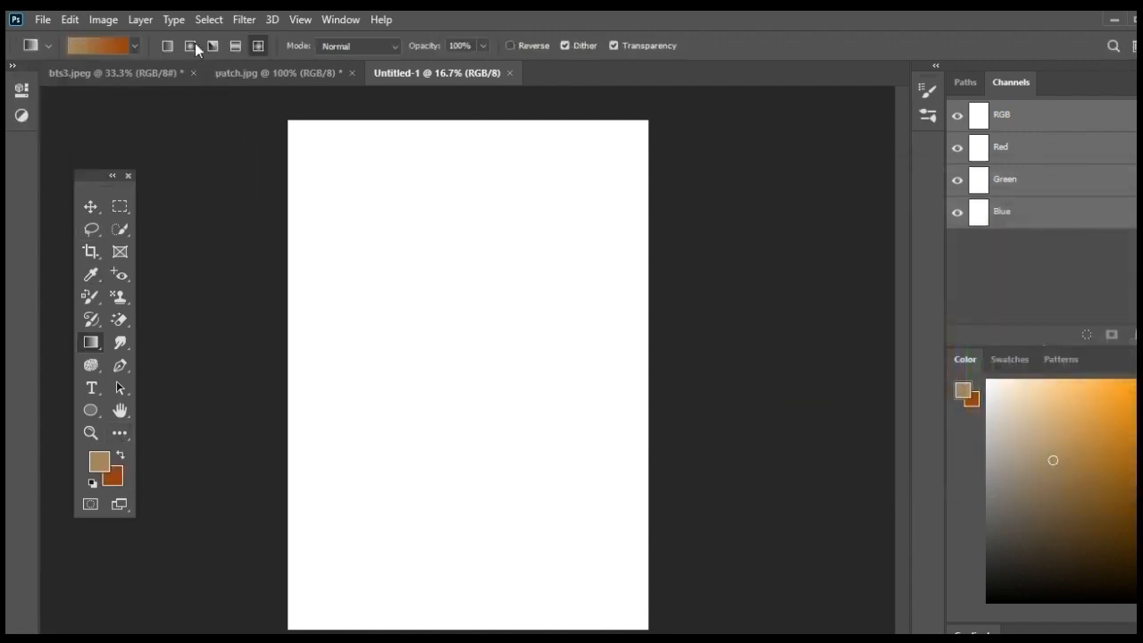
Try a linear and a radial tan-to-orange gradient upward from the middle of the page, undoing each one
drag(410, 353, 417, 183)
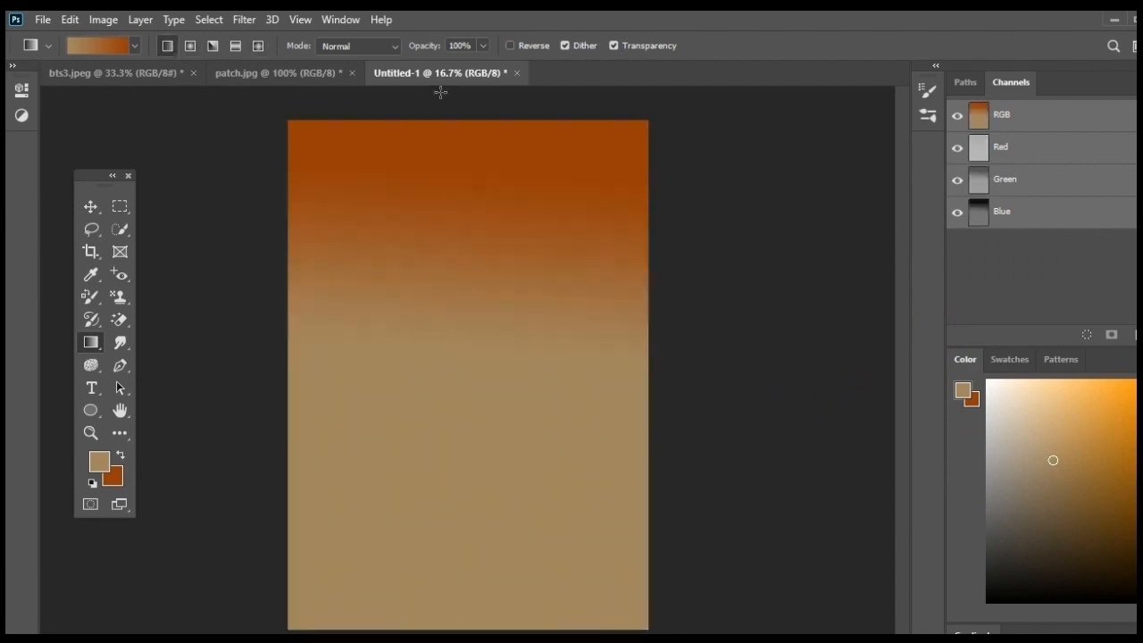
key(ctrl+z)
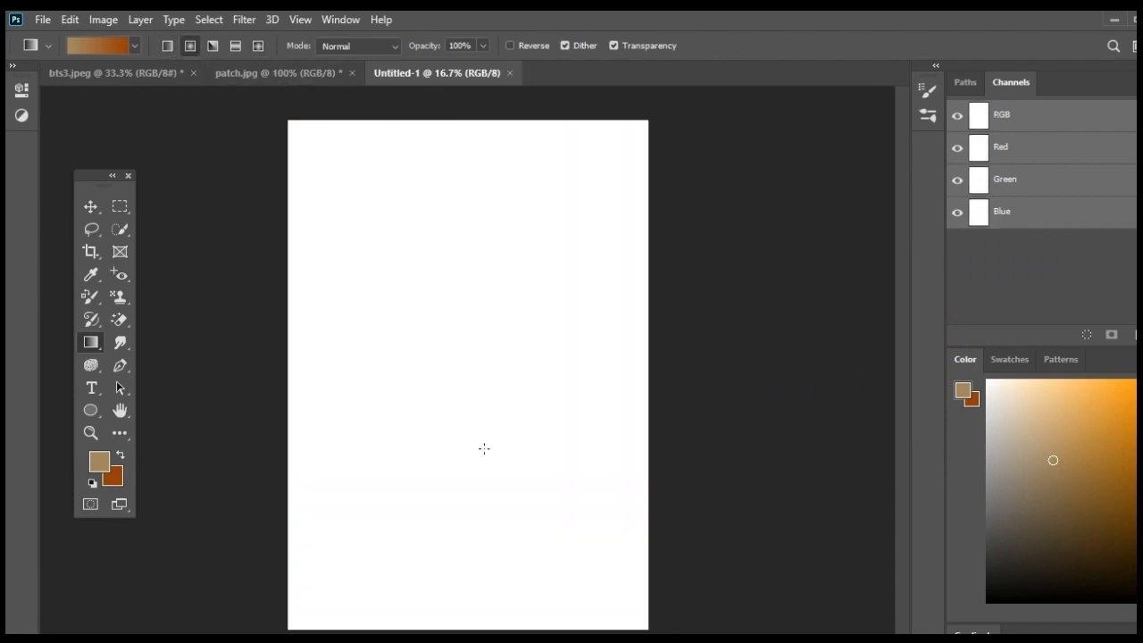
drag(484, 449, 473, 160)
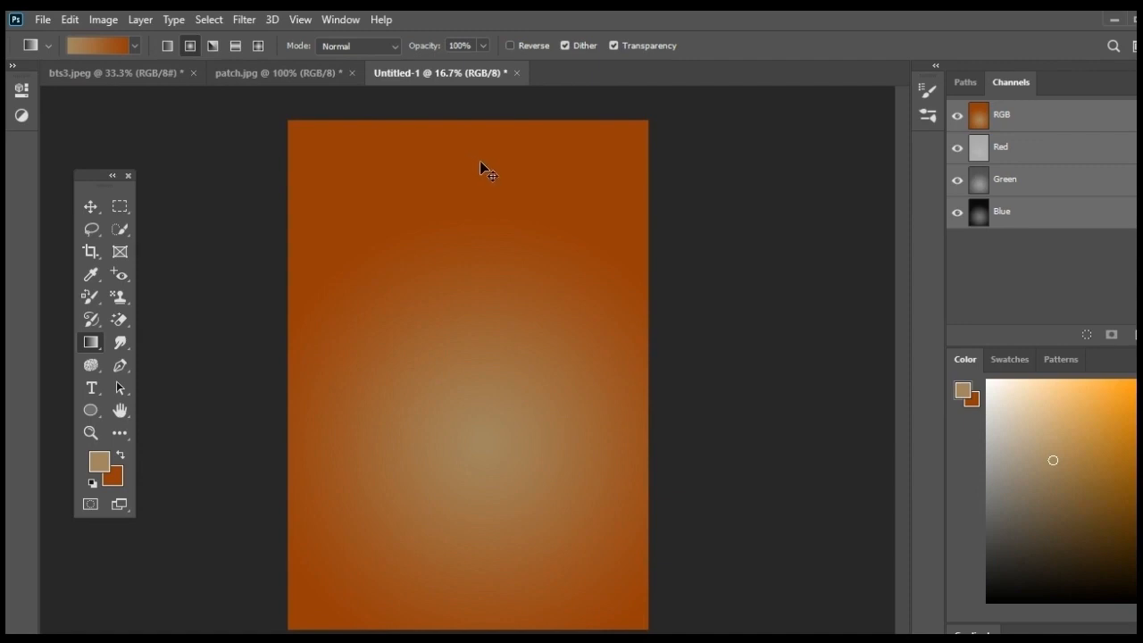
key(ctrl+z)
Try an angle gradient in tan and orange upward from below the page's center, and undo it
click(212, 46)
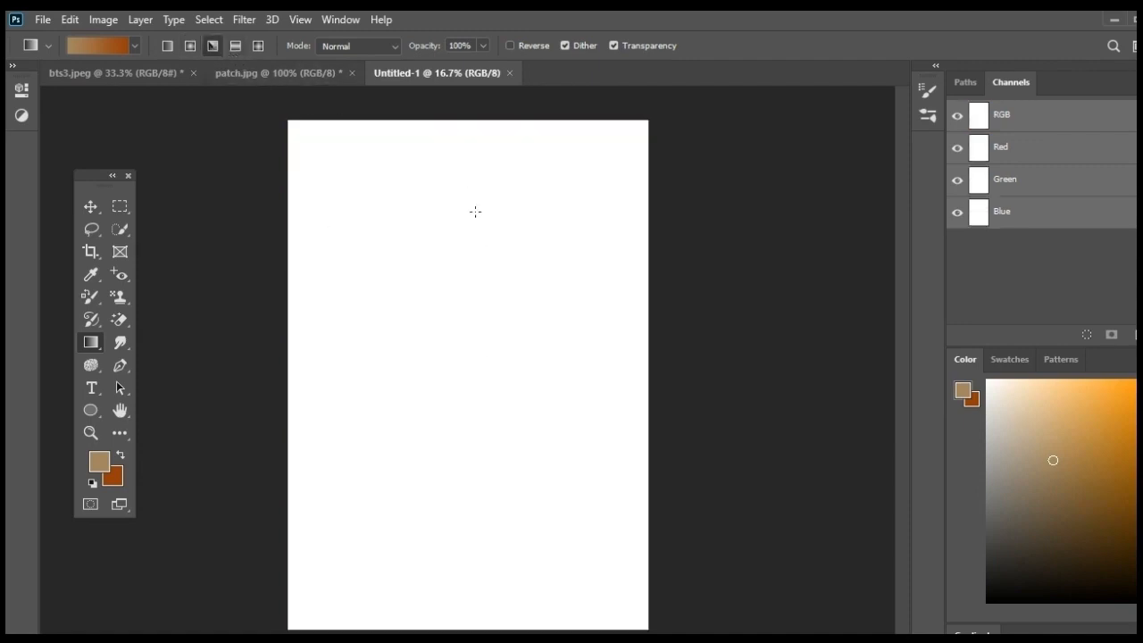
drag(480, 478, 475, 212)
key(ctrl+z)
Try a reflected and a diamond tan-to-orange gradient from the page's middle toward its upper edge, undoing each one
drag(533, 370, 485, 121)
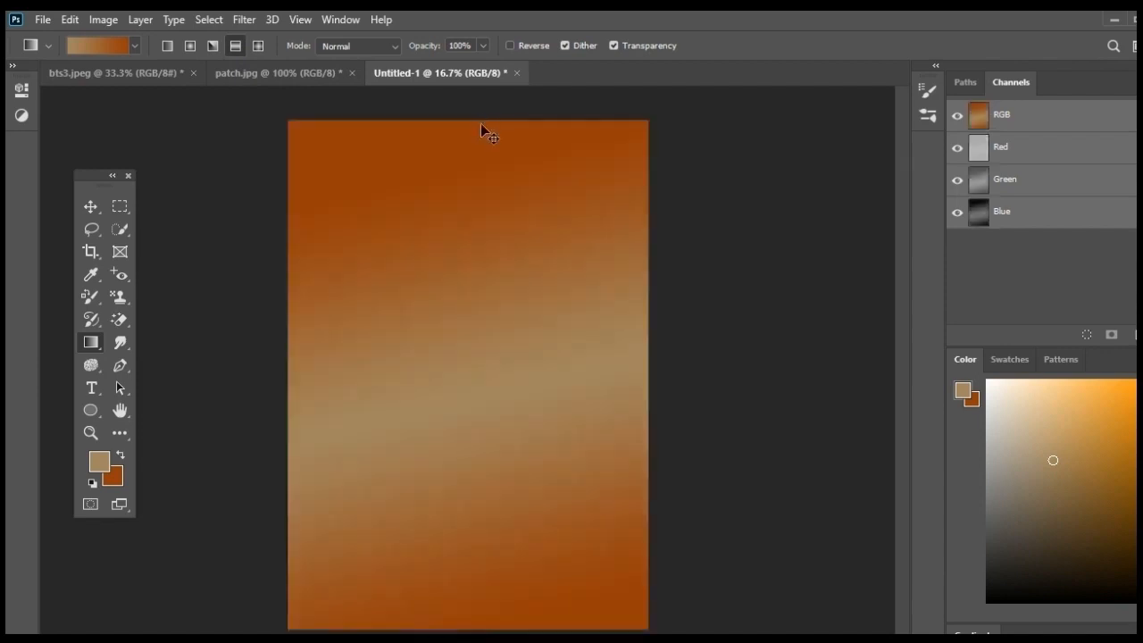
key(ctrl+z)
drag(518, 383, 446, 155)
key(ctrl+z)
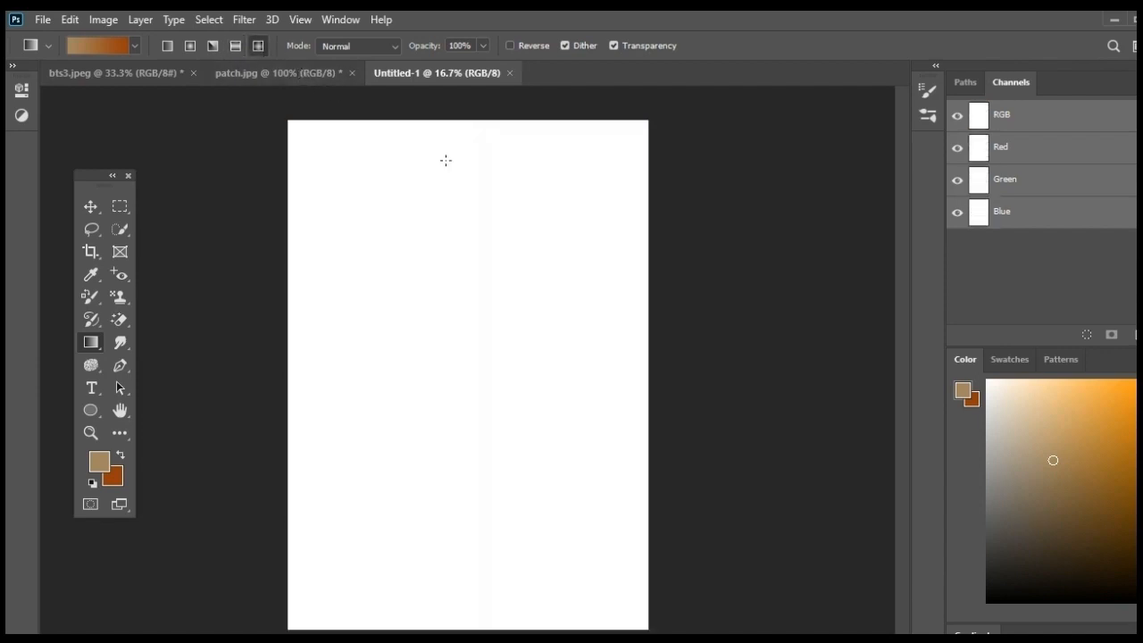